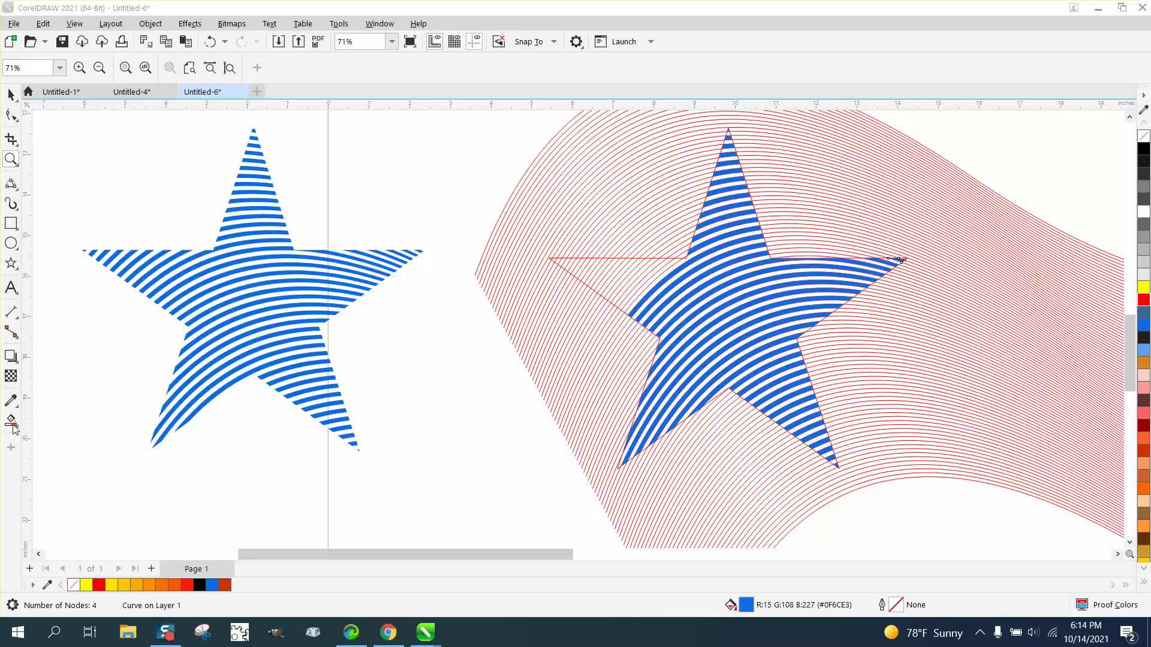
Step: Zoom in on the star's unfilled left arm and choose the Smart Fill tool
left_click(12, 423)
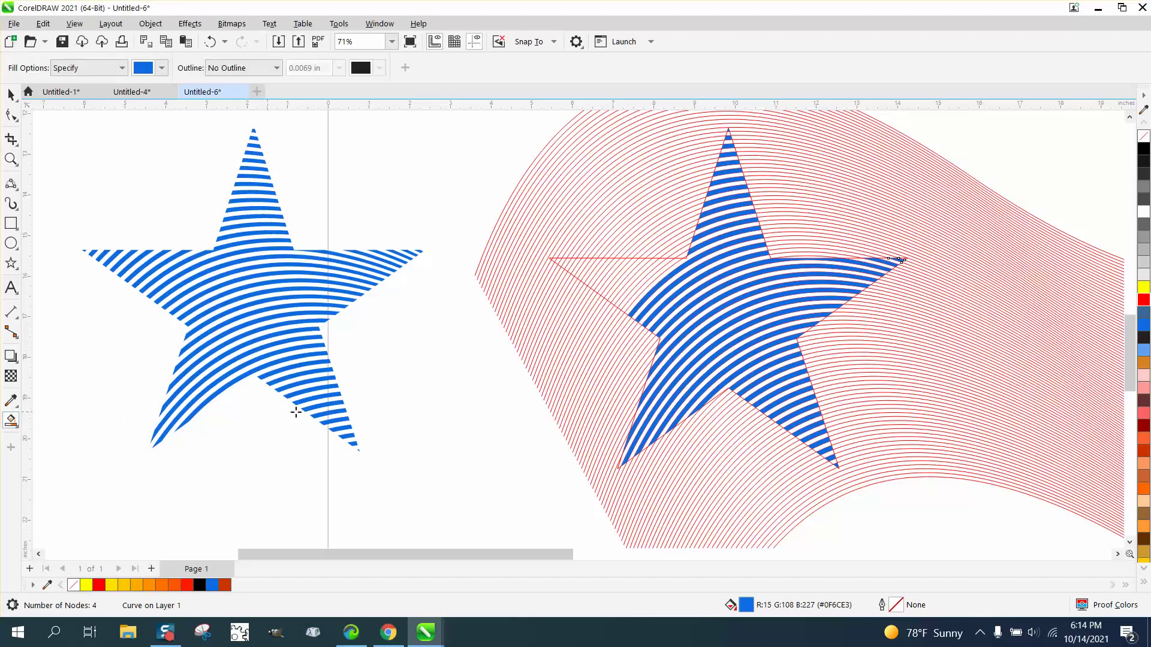
left_click(11, 159)
left_click_drag(510, 223, 811, 393)
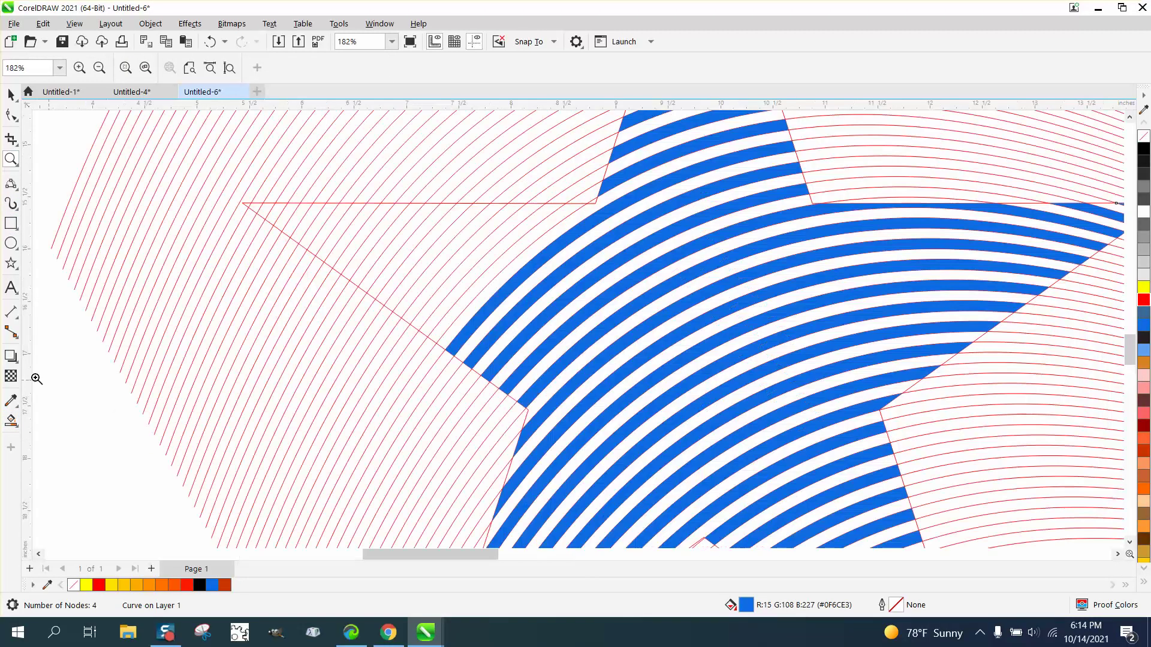
left_click(13, 420)
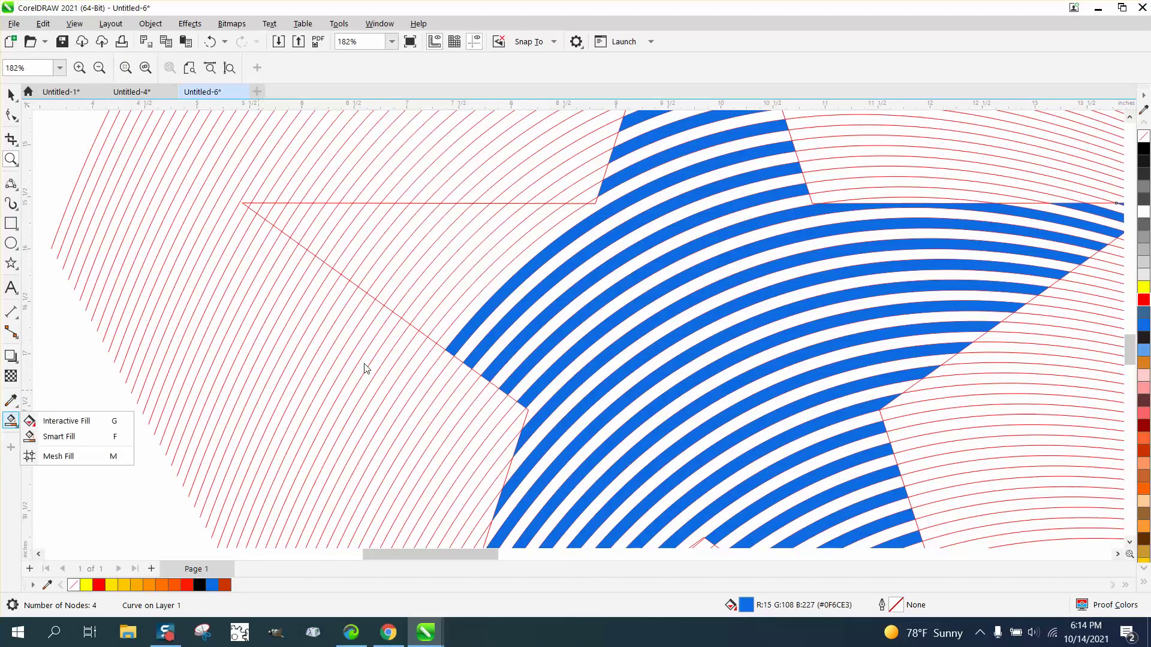
left_click(60, 437)
Step: Fill each of the eleven empty arc bands blue, working out to the arm's tip
left_click(467, 304)
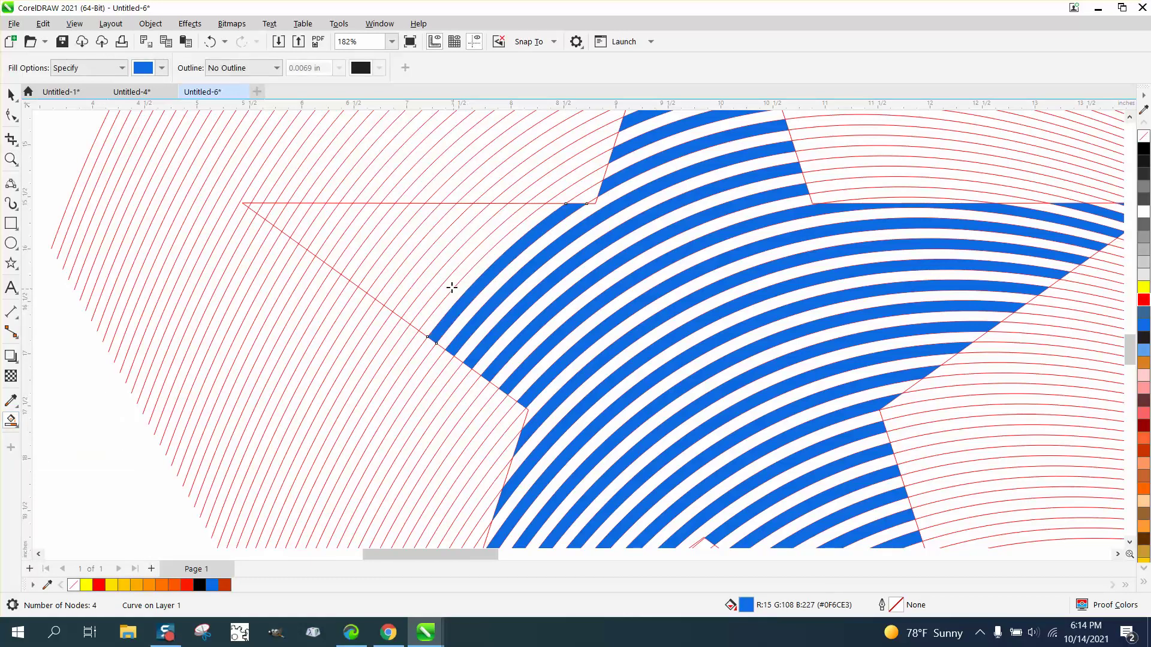
left_click(449, 286)
left_click(418, 259)
left_click(411, 257)
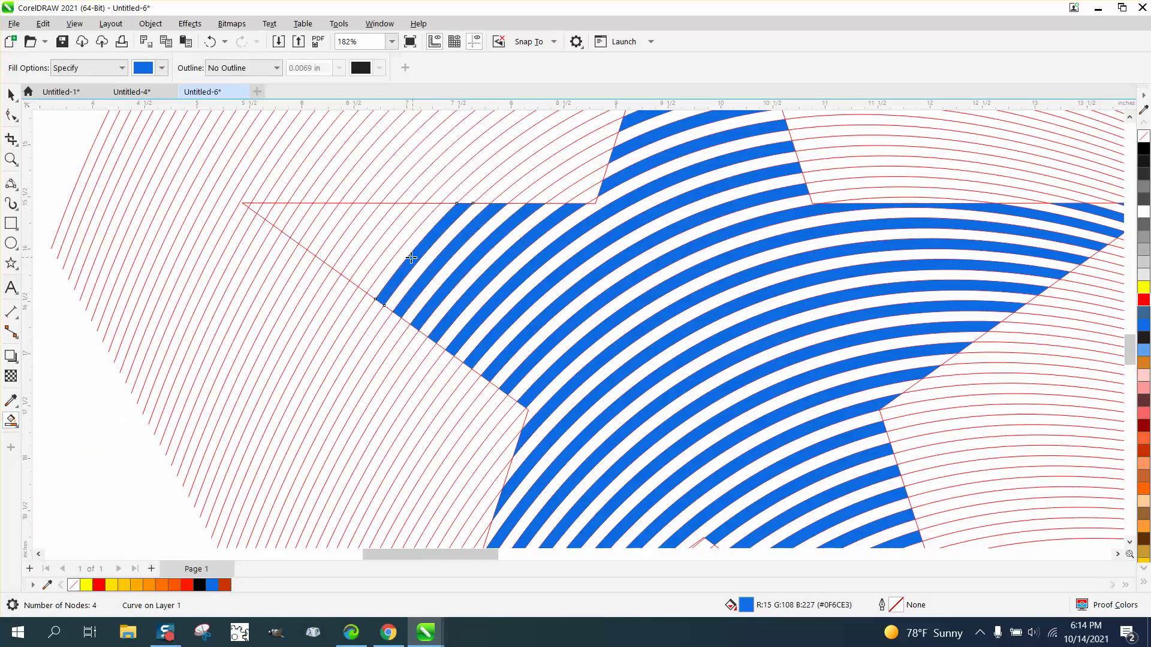
left_click(391, 243)
left_click(367, 236)
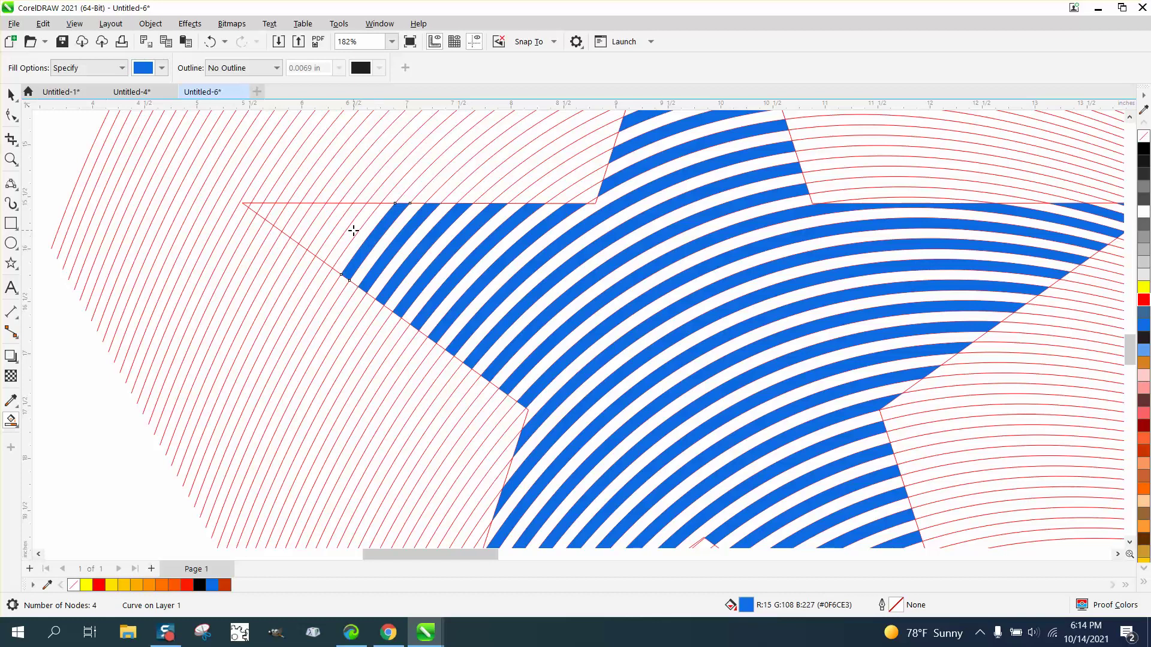
left_click(354, 230)
left_click(333, 225)
left_click(306, 217)
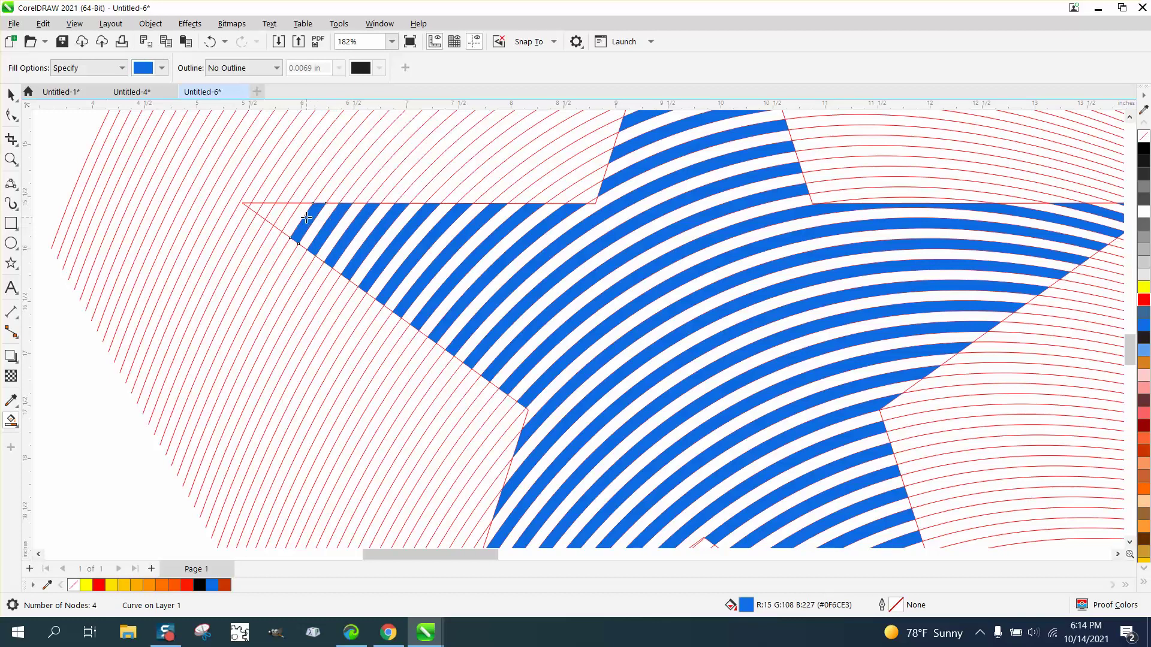
left_click(285, 211)
left_click(260, 209)
scroll(376, 368, "down", 4)
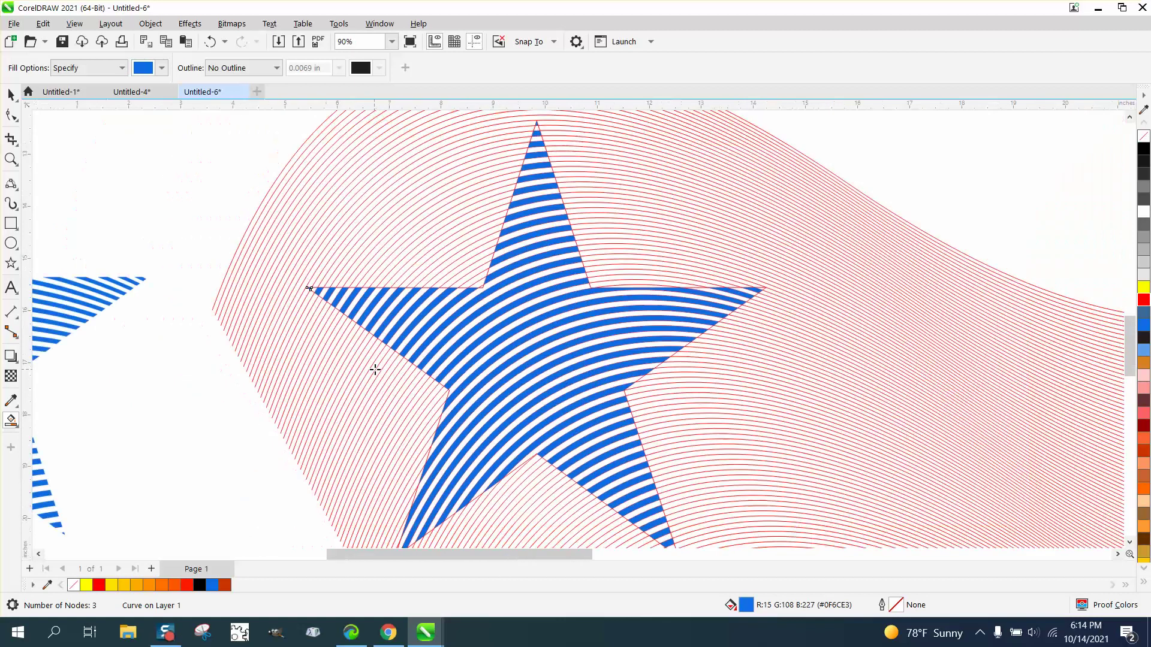
Step: Select the objects around the star, clear the selection and undo the change to the wave
left_click(11, 96)
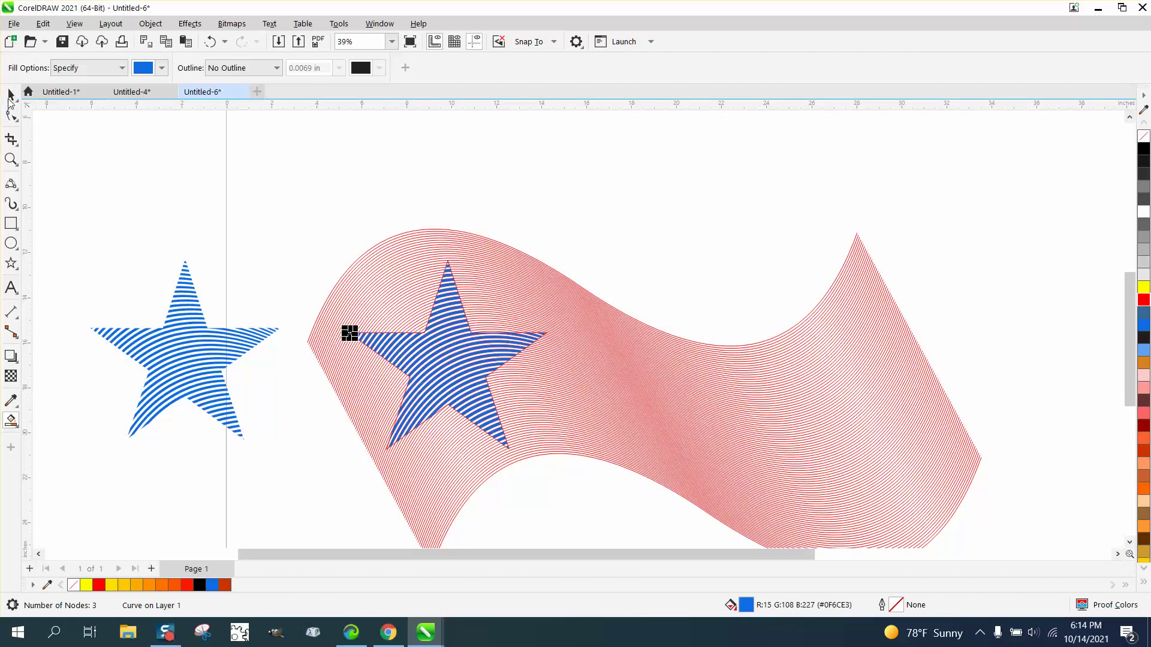
left_click_drag(322, 257, 582, 508)
left_click(529, 501)
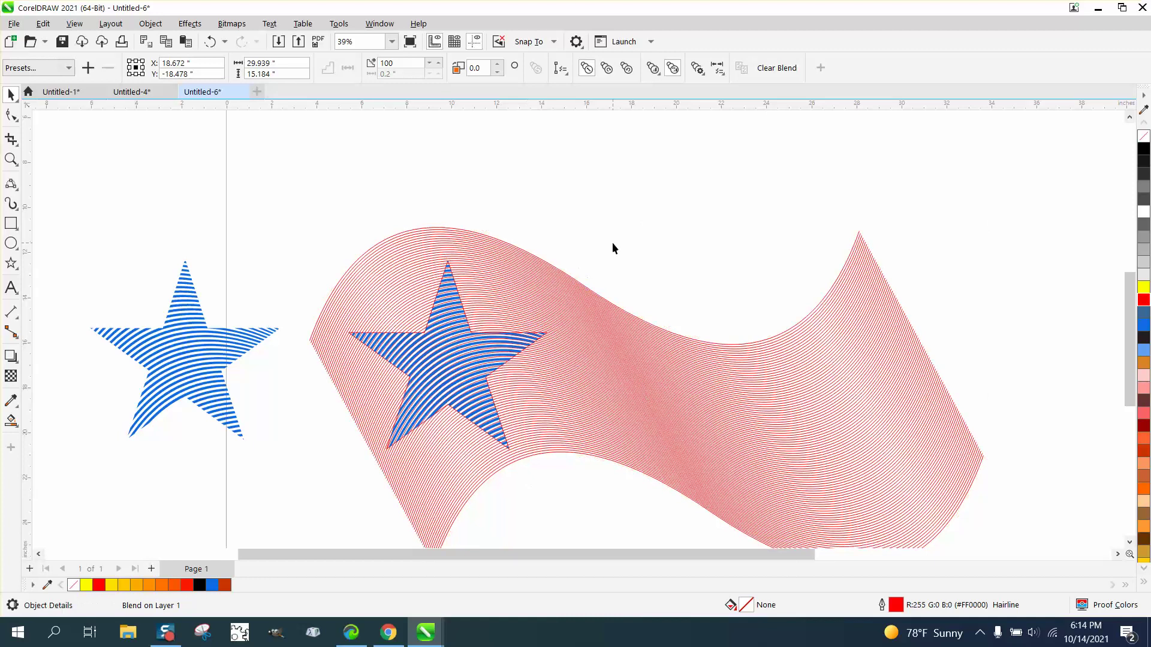
left_click(612, 242)
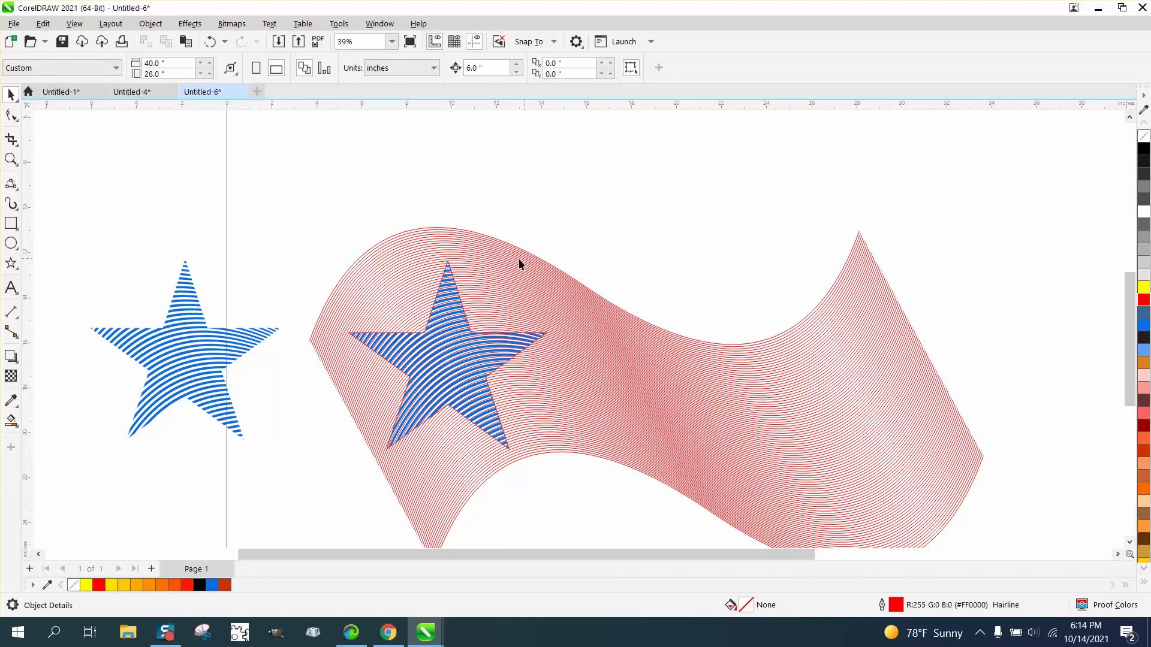
left_click(203, 46)
Step: Select the whole striped blue star and move it to the top of the page
left_click_drag(328, 196, 569, 492)
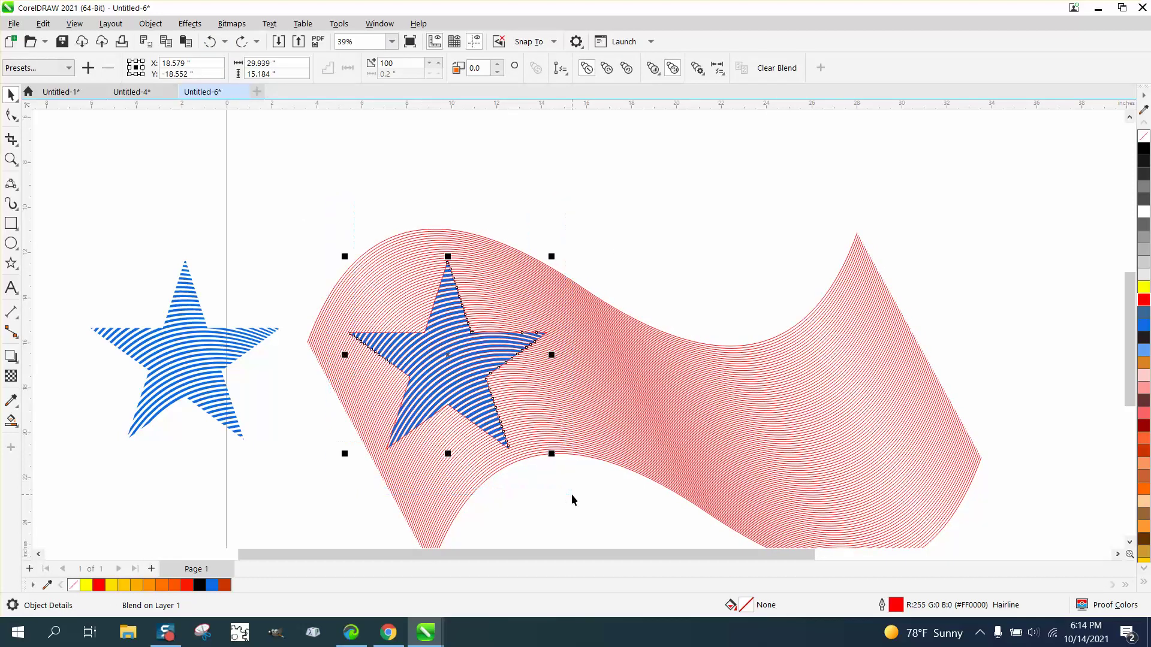
scroll(564, 492, "down", 2)
left_click_drag(499, 407, 486, 253)
left_click(621, 292)
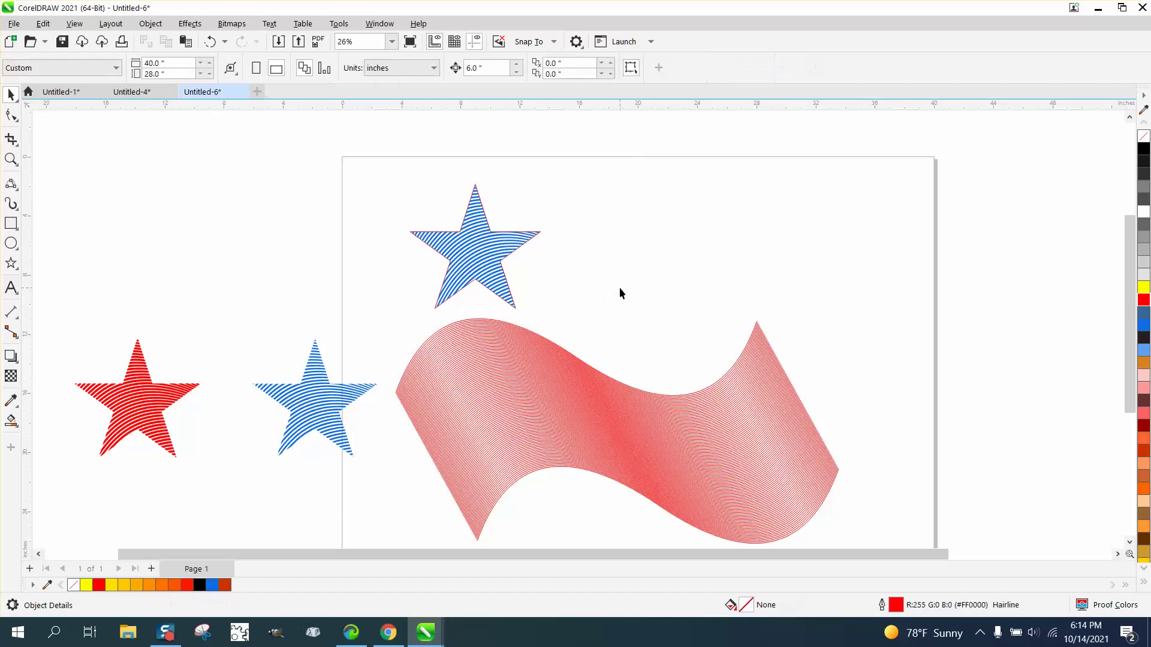
Step: Remove the blue star's outline, undoing an accidental red fill
left_click(525, 246)
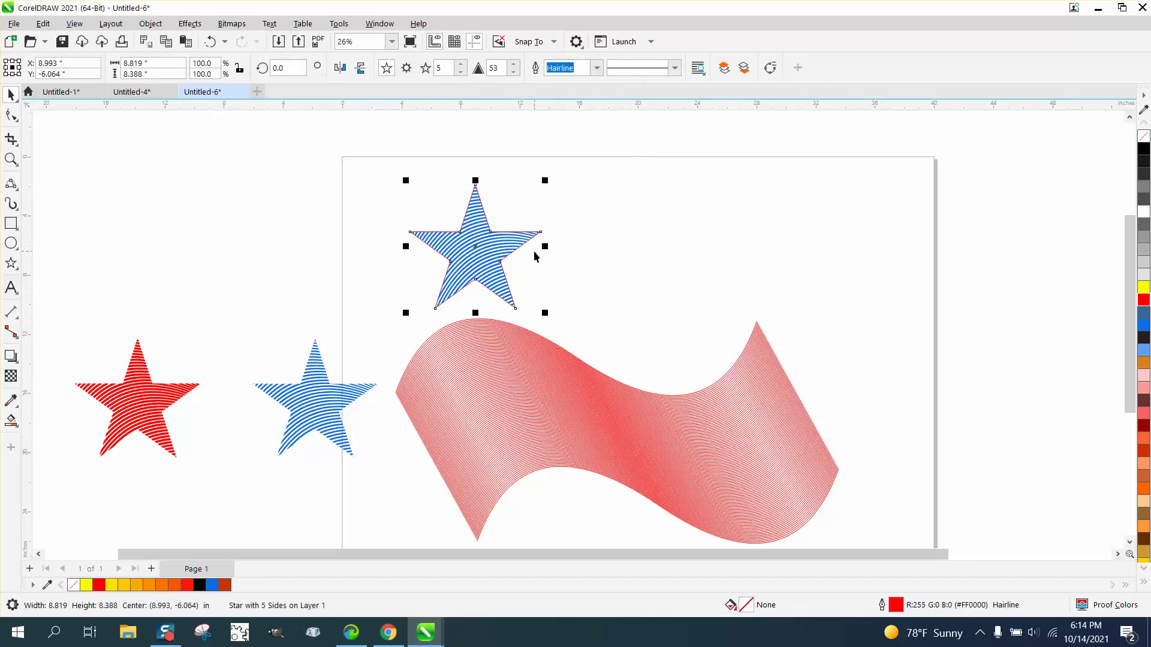
right_click(1144, 137)
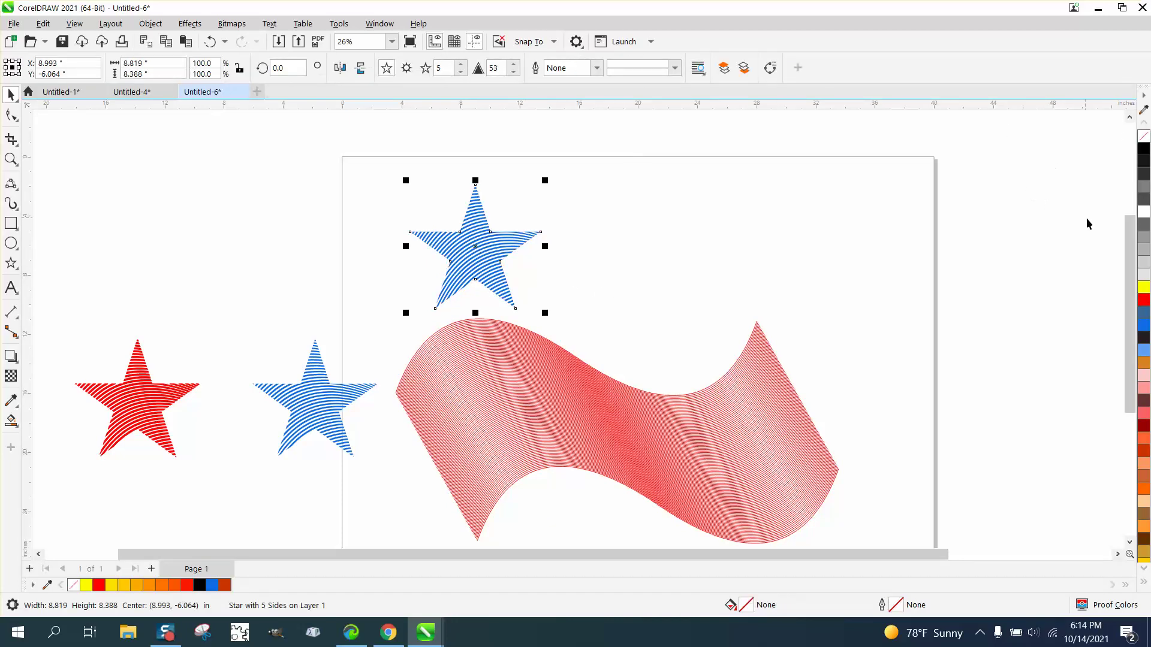
left_click(1143, 302)
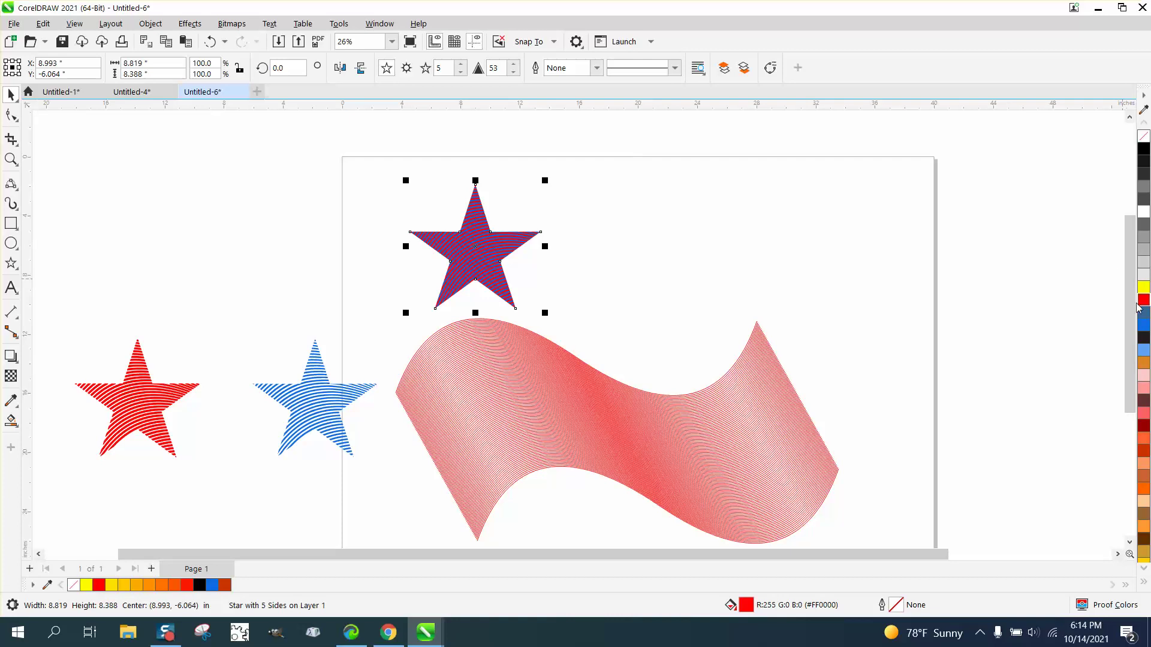
left_click(209, 42)
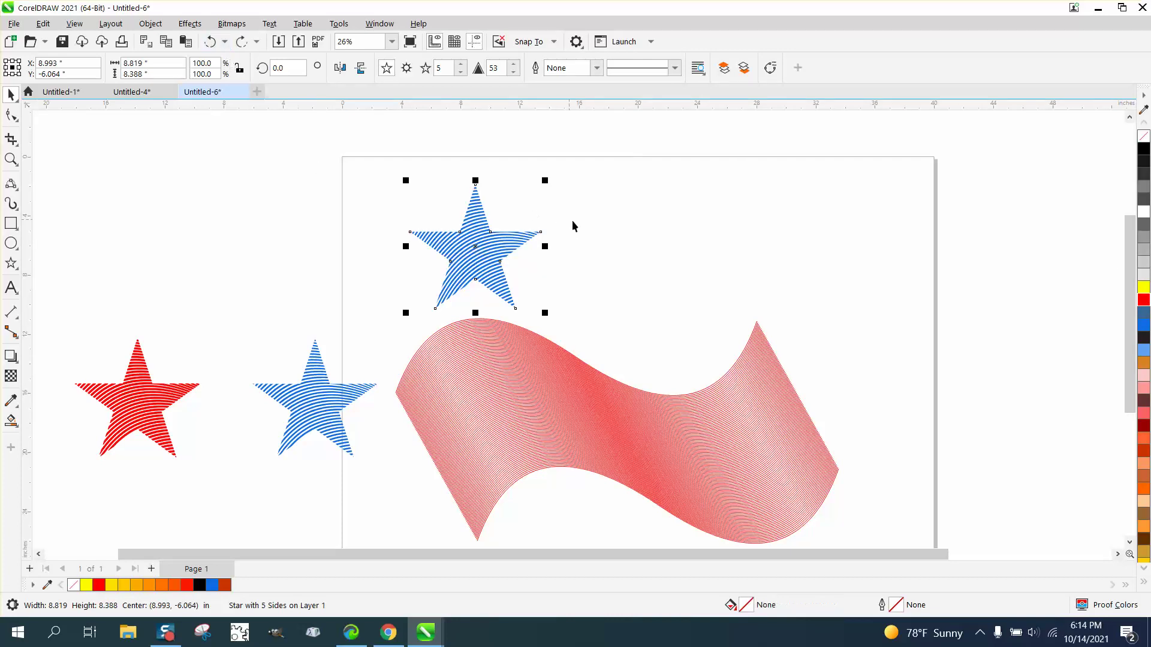
left_click(557, 249)
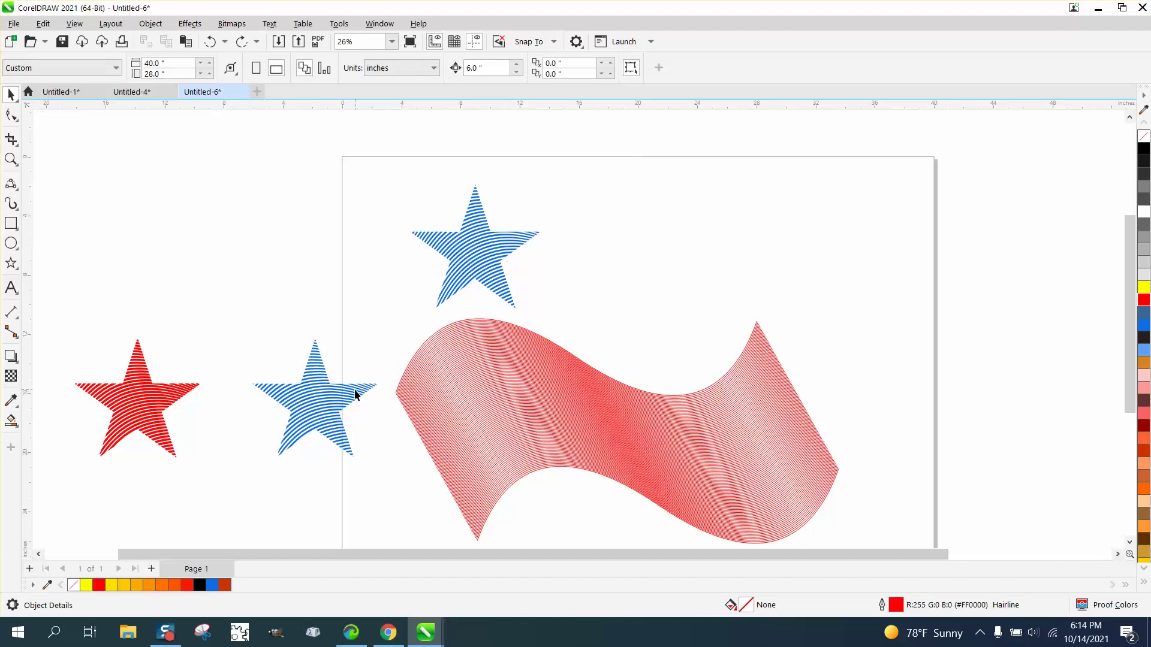
Step: Move the red wave right and bring the blue star down beside the other stars
left_click_drag(529, 391, 809, 331)
left_click_drag(393, 176, 592, 350)
left_click_drag(480, 256, 483, 394)
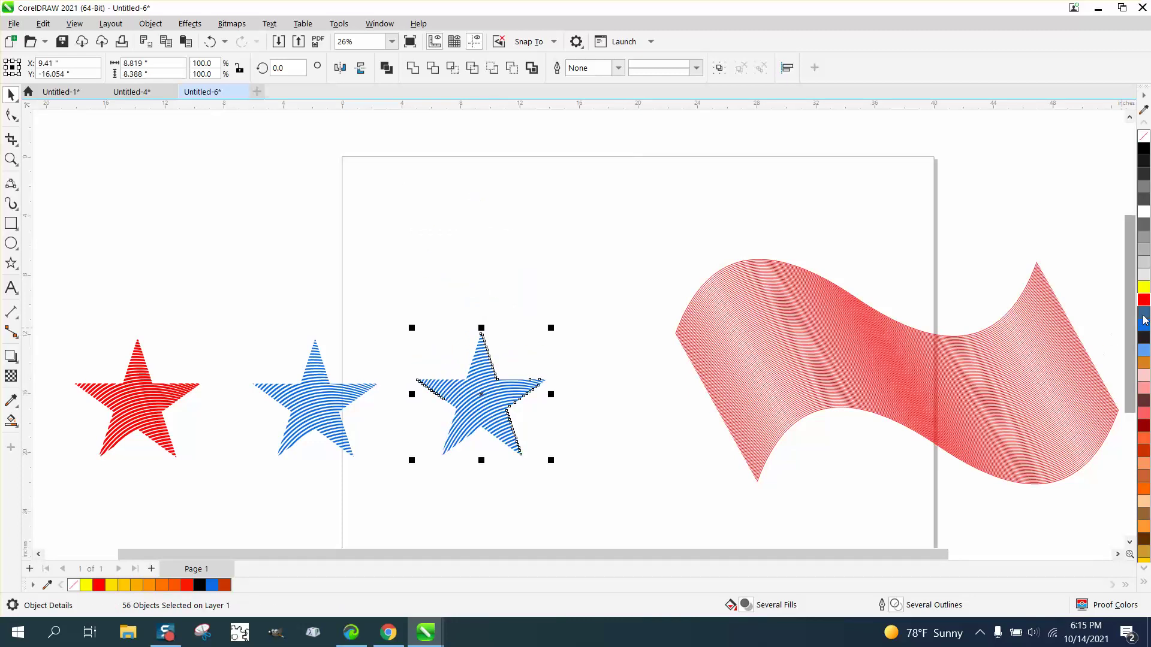
Step: Try a solid red fill on the star, undo it, and select the right blue star
left_click(1143, 300)
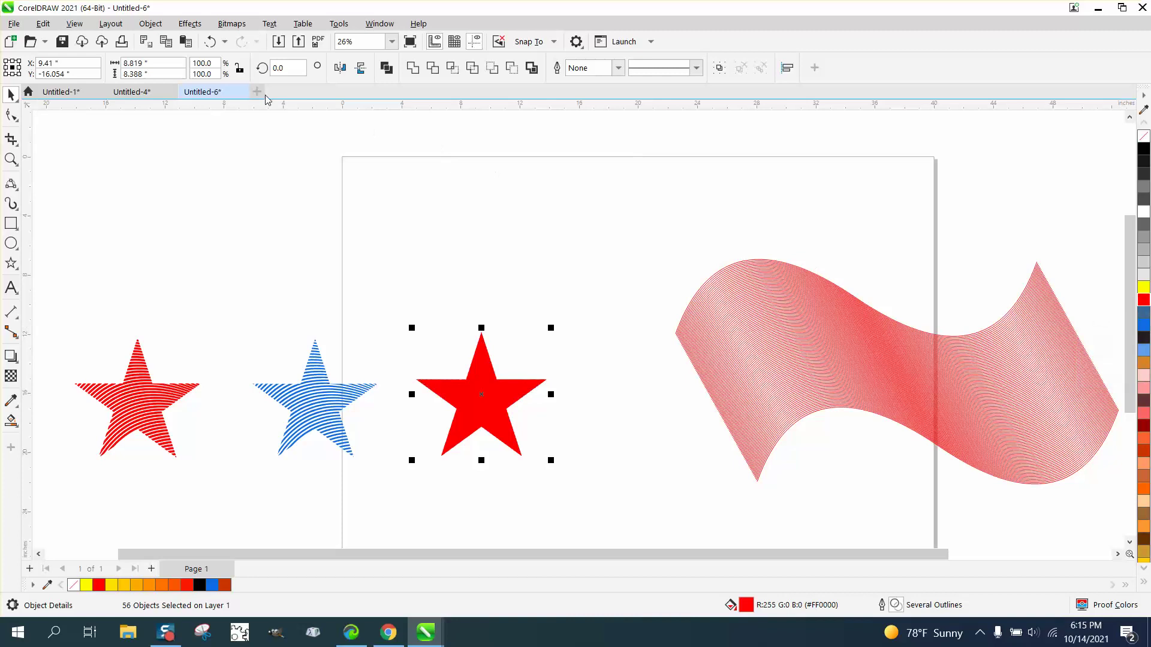
left_click(209, 42)
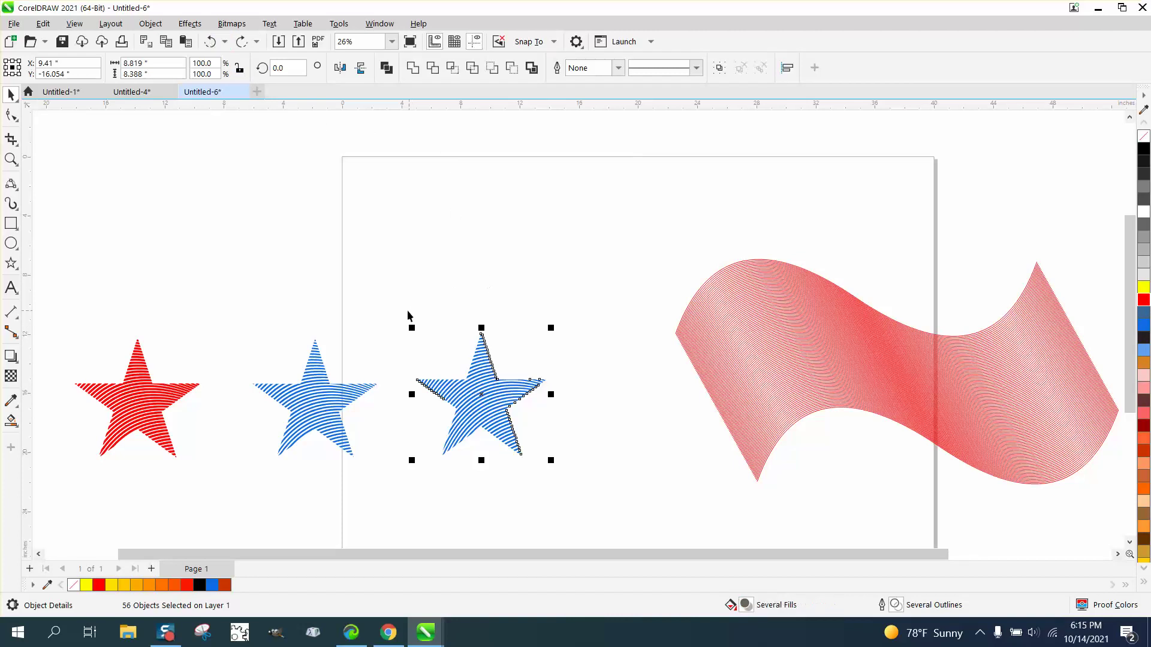
left_click_drag(394, 313, 598, 501)
Step: Create a boundary curve of the star, move it up, and place a red-filled copy to its right
left_click(531, 68)
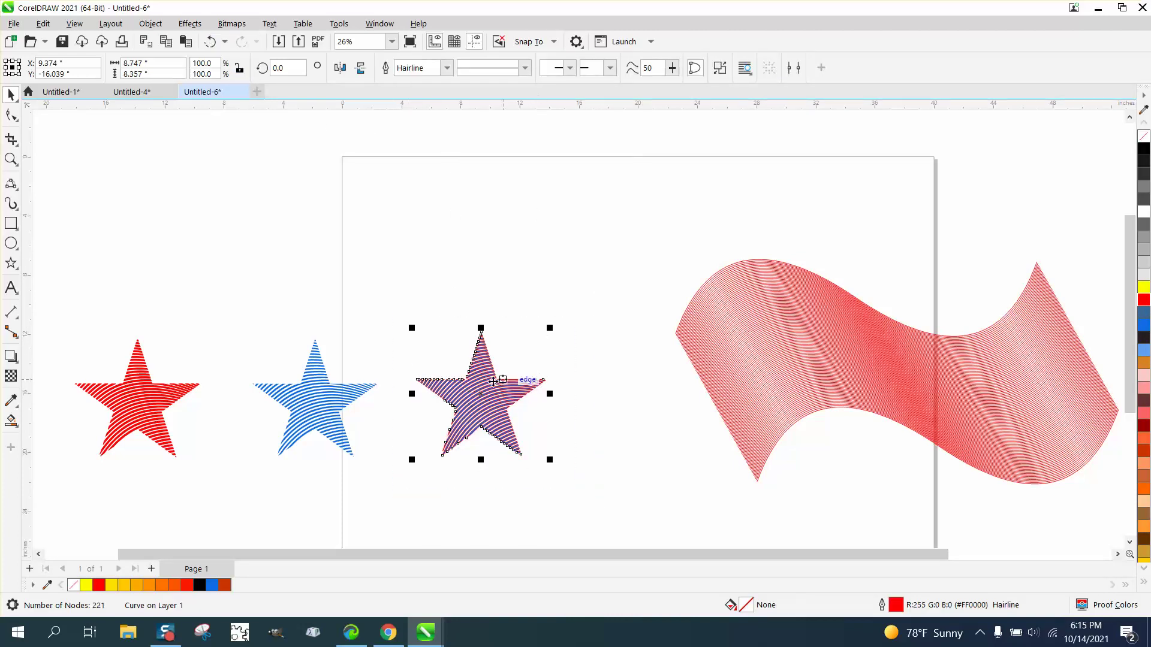
left_click_drag(481, 384, 482, 238)
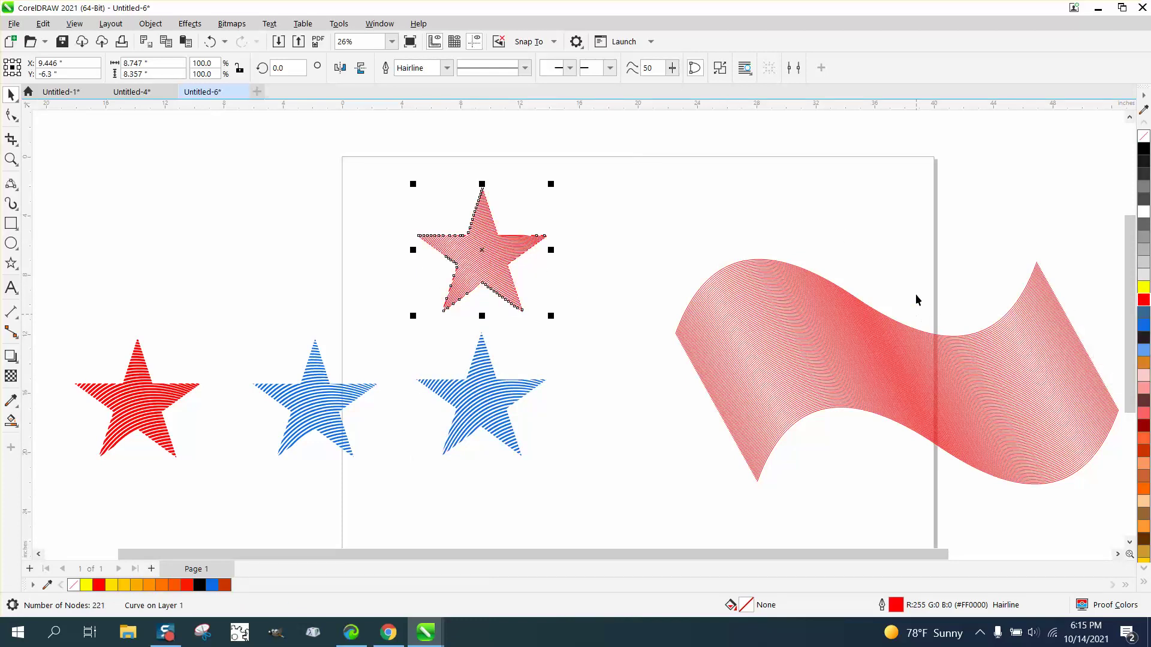
left_click_drag(483, 249, 616, 231)
left_click(1144, 302)
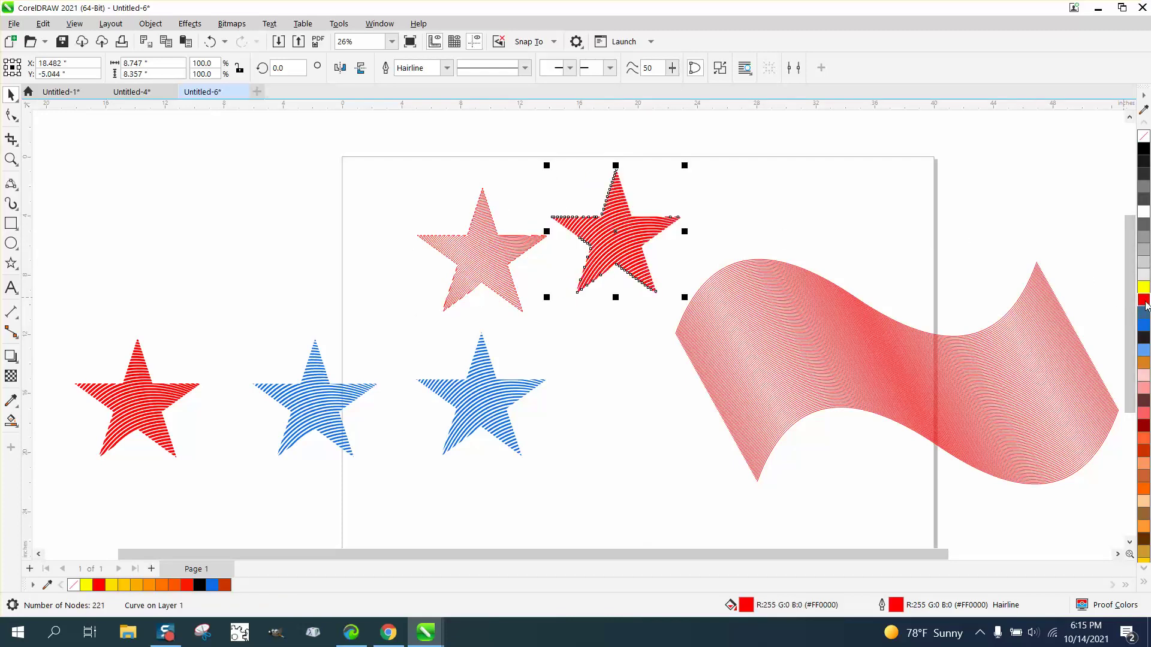
Step: Fill the original outline star red-orange (#CC3300), trying yellow first
left_click(496, 258)
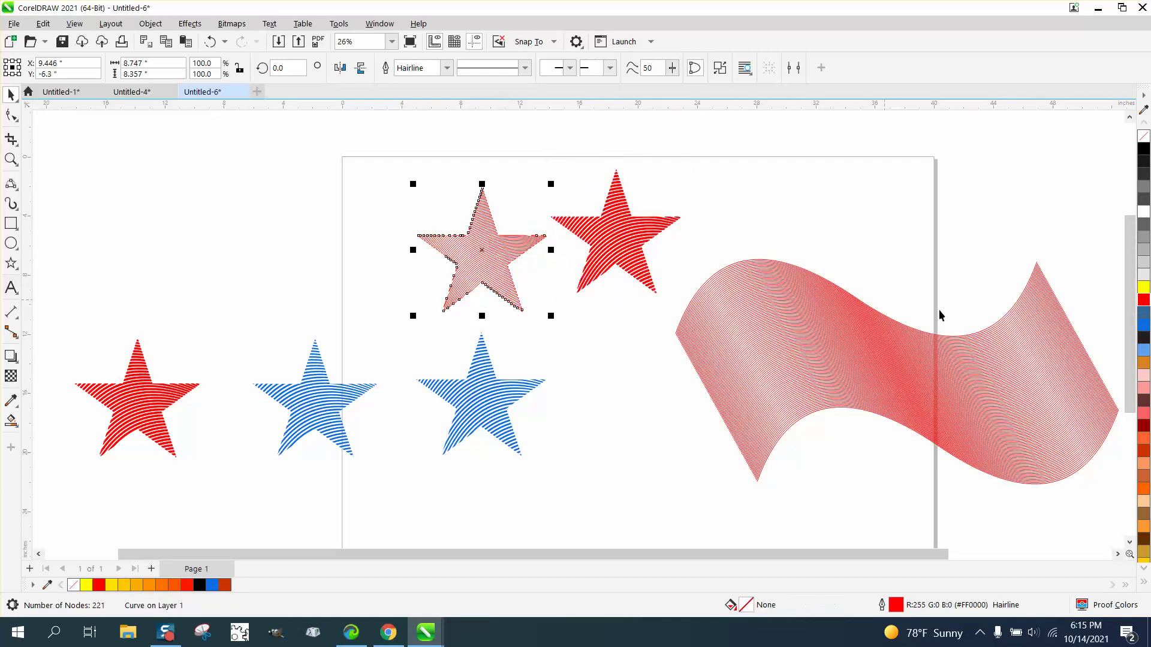
left_click(1144, 289)
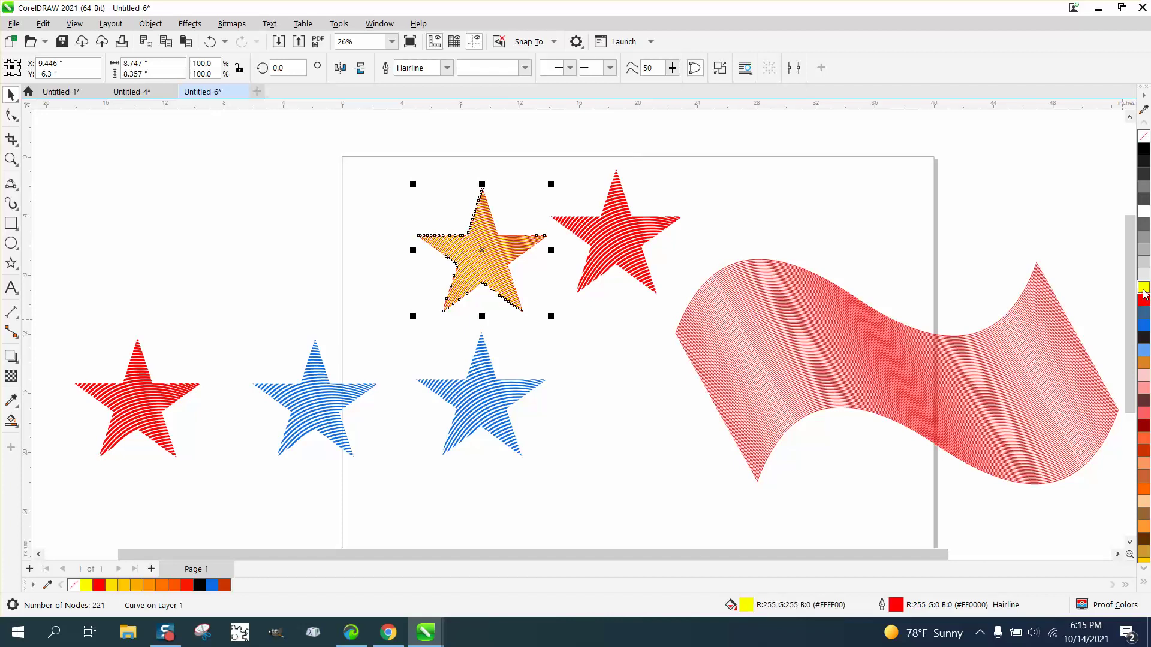
left_click(1143, 454)
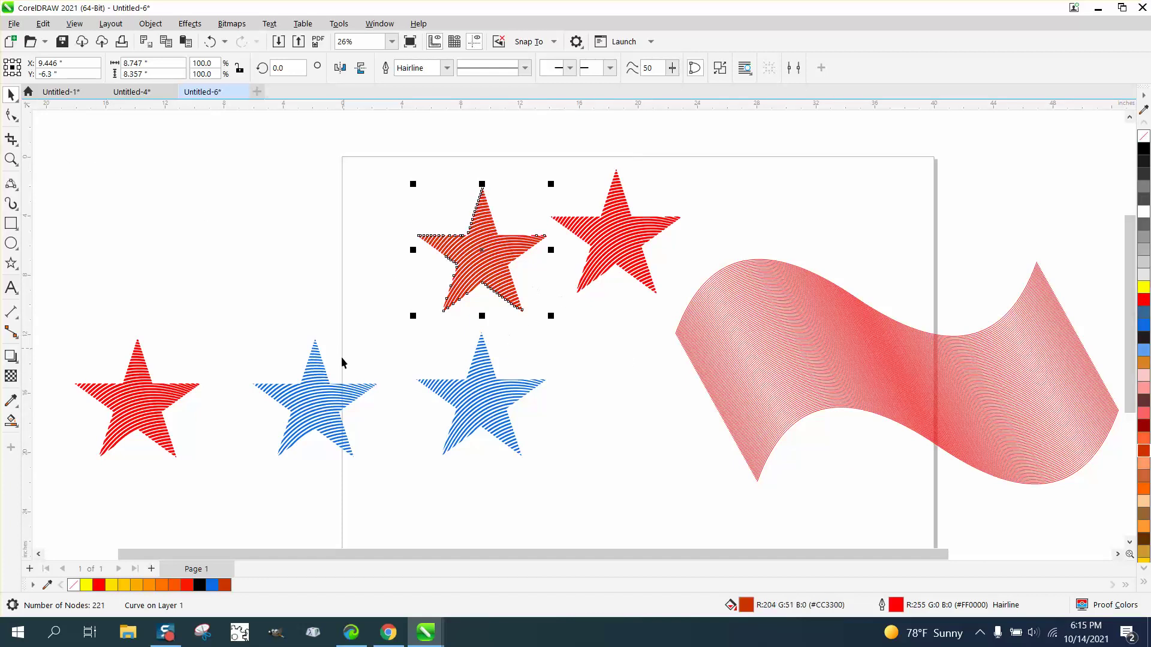
left_click(11, 159)
Step: Zoom in on the middle blue star's right arm and turn one of its stripes red
left_click(560, 261)
scroll(552, 284, "down", 5)
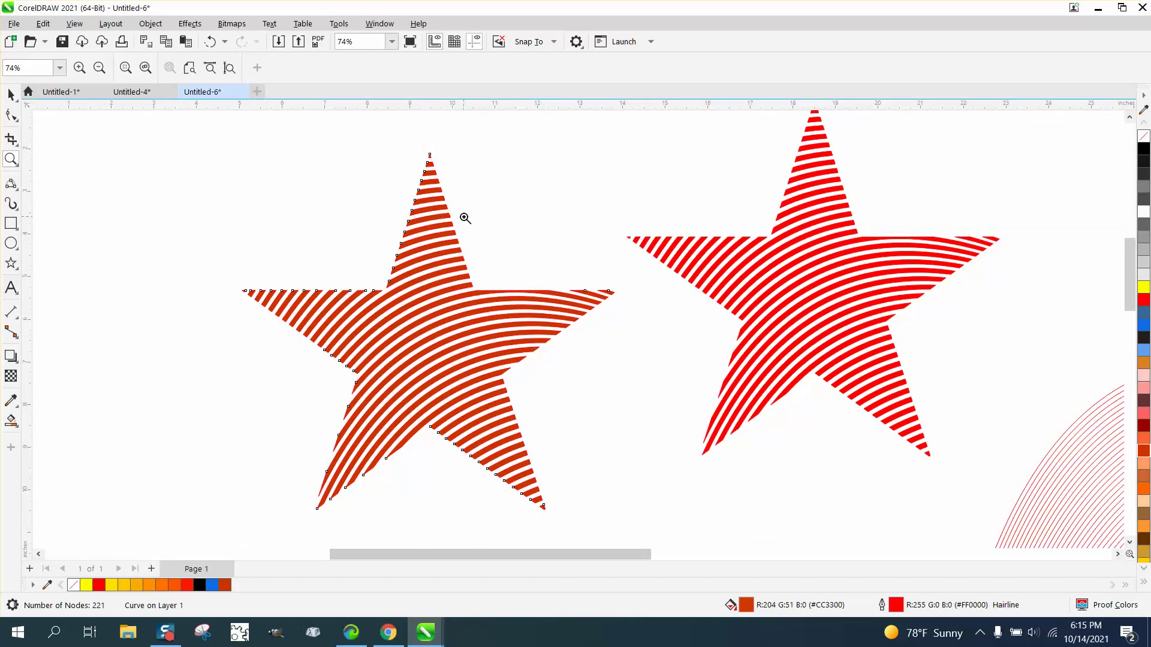
scroll(578, 246, "down", 4)
left_click_drag(334, 412, 424, 457)
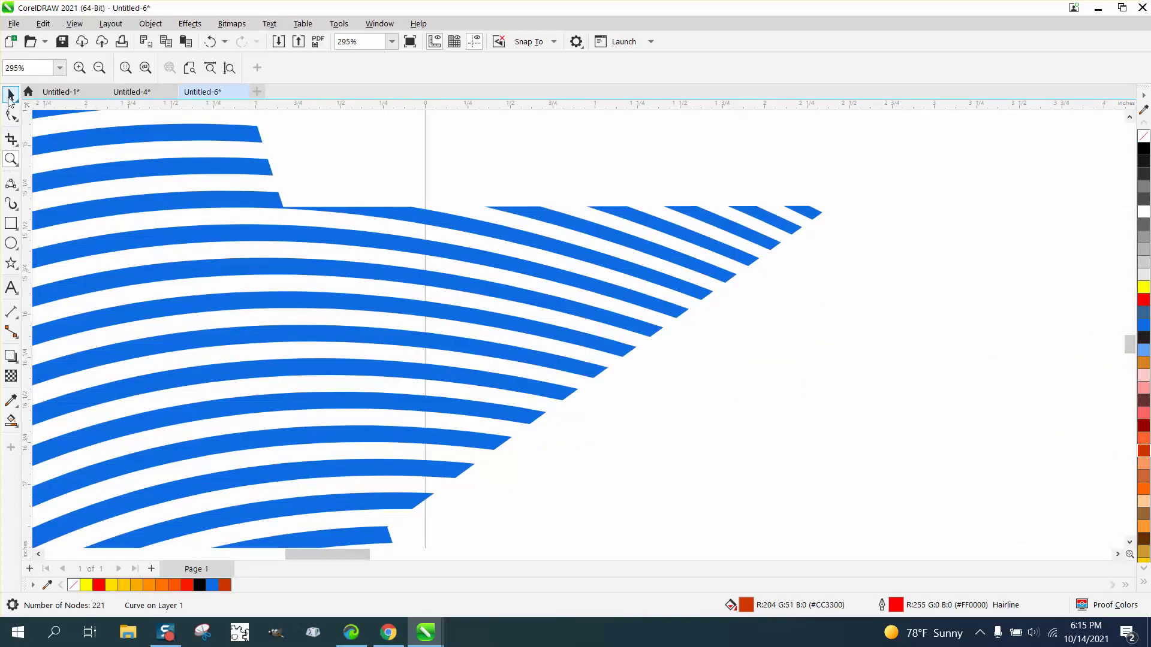
left_click(11, 94)
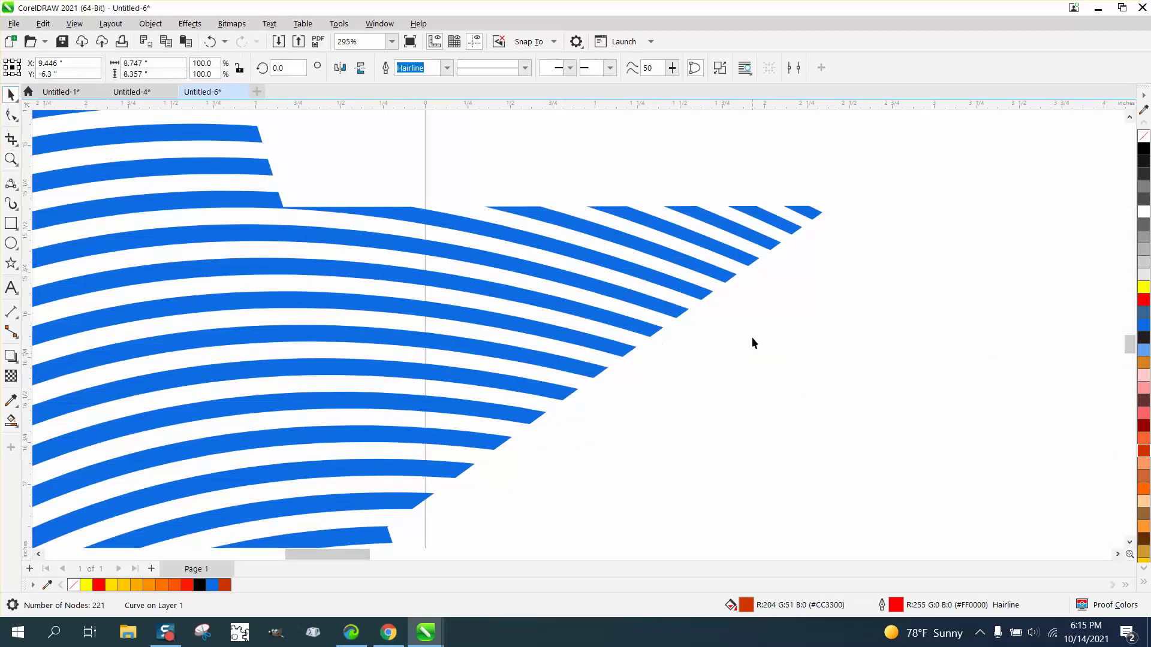
left_click_drag(747, 267, 911, 328)
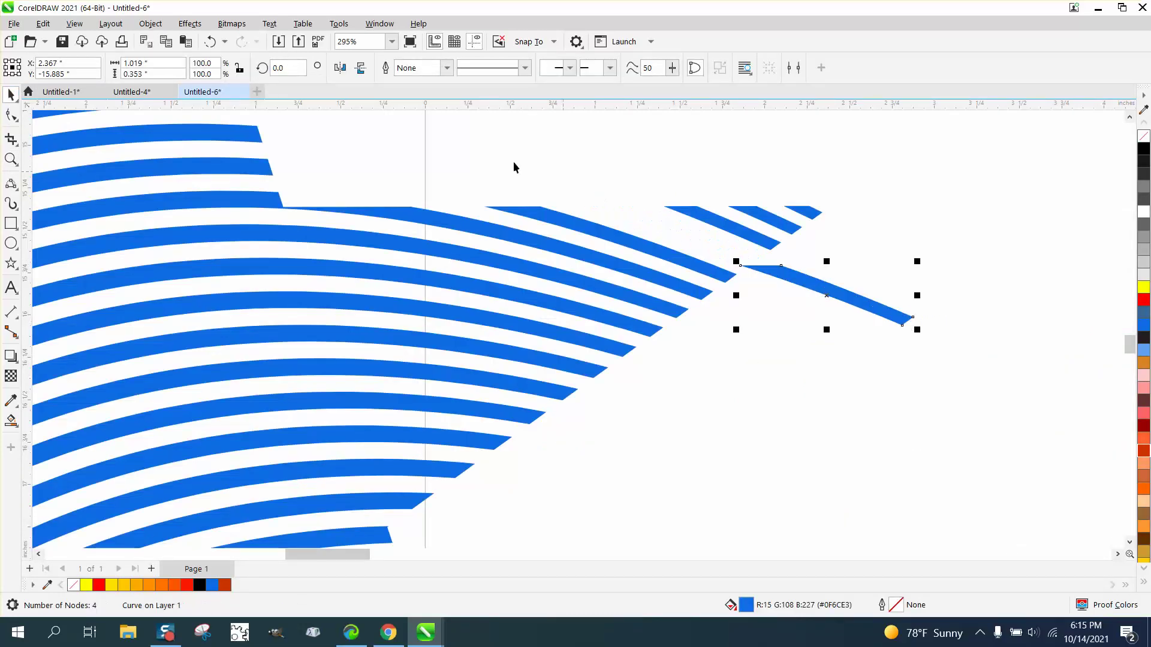
left_click(209, 41)
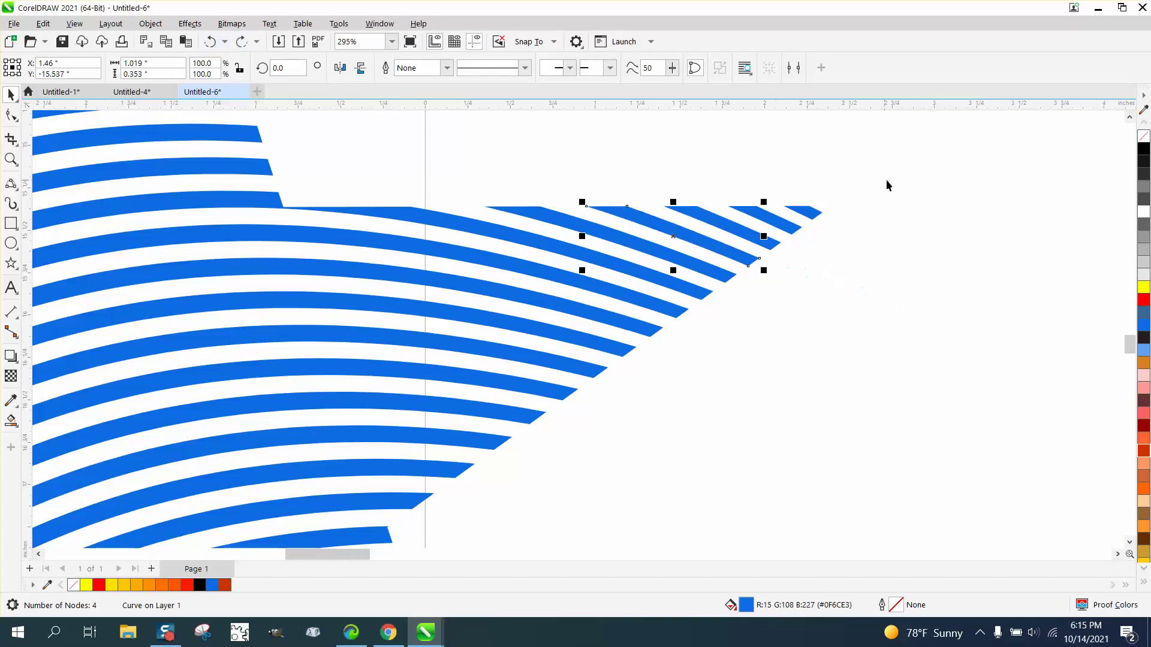
left_click(1144, 300)
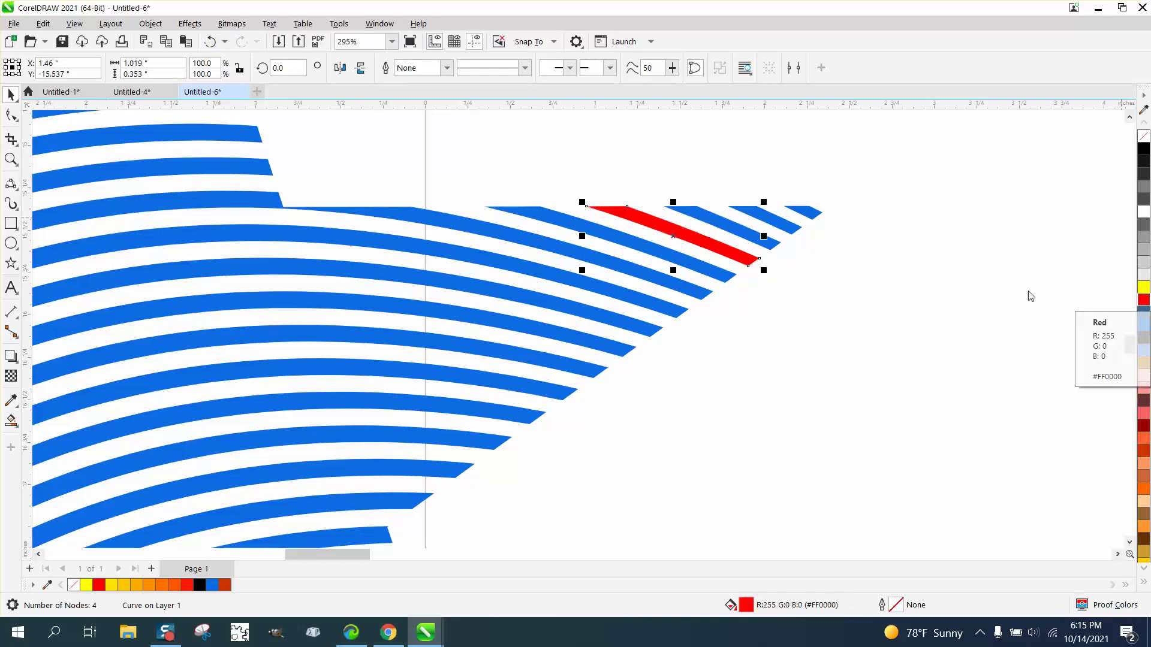
Step: Select the middle star's stripes and create a boundary outline around them
scroll(819, 239, "down", 5)
scroll(711, 258, "down", 3)
left_click_drag(483, 139, 896, 447)
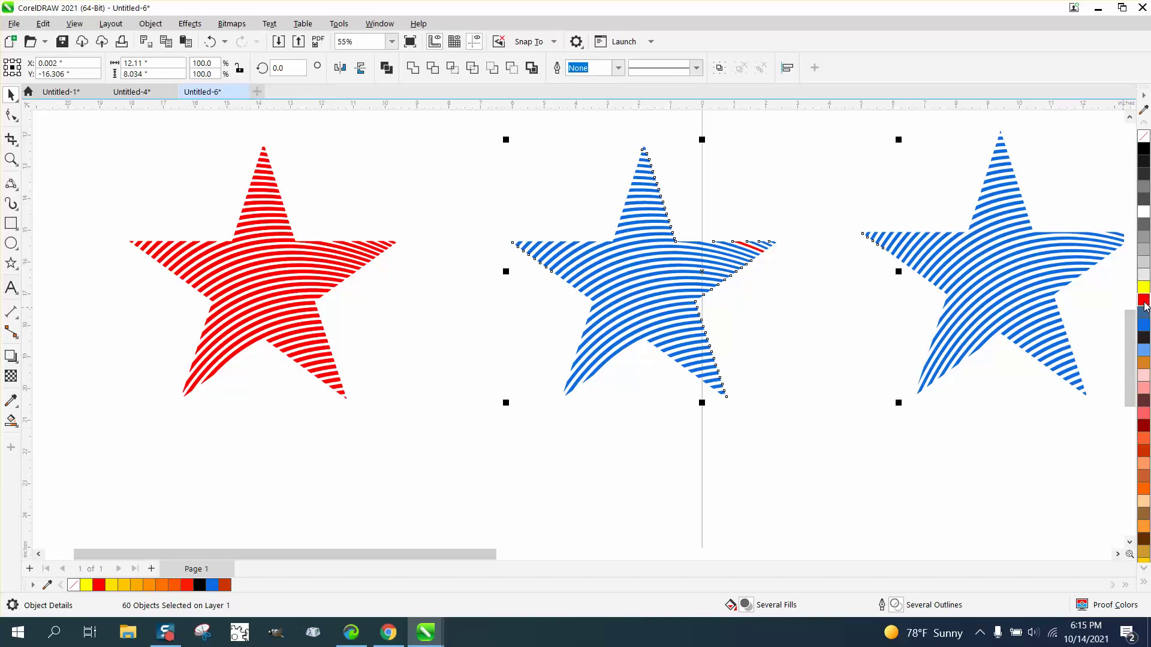
left_click(1144, 300)
left_click(211, 42)
left_click_drag(501, 150, 852, 445)
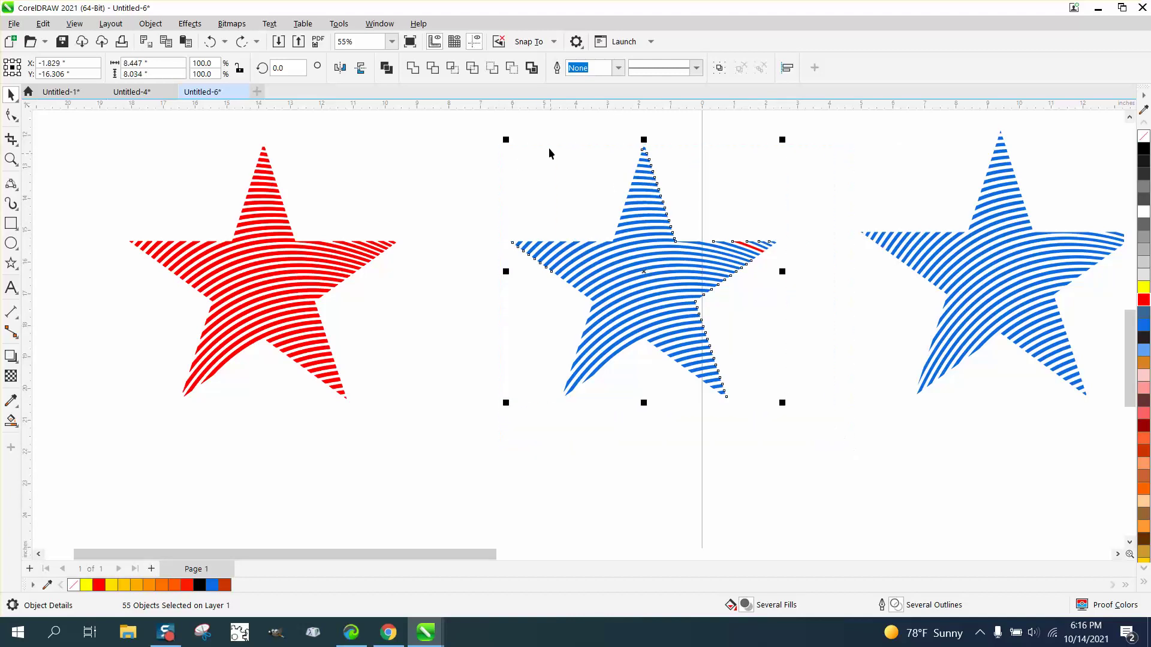
left_click(531, 67)
scroll(667, 237, "down", 1)
Step: Move the new outline star left of the red star and zoom in on its top point
left_click_drag(637, 279, 152, 281)
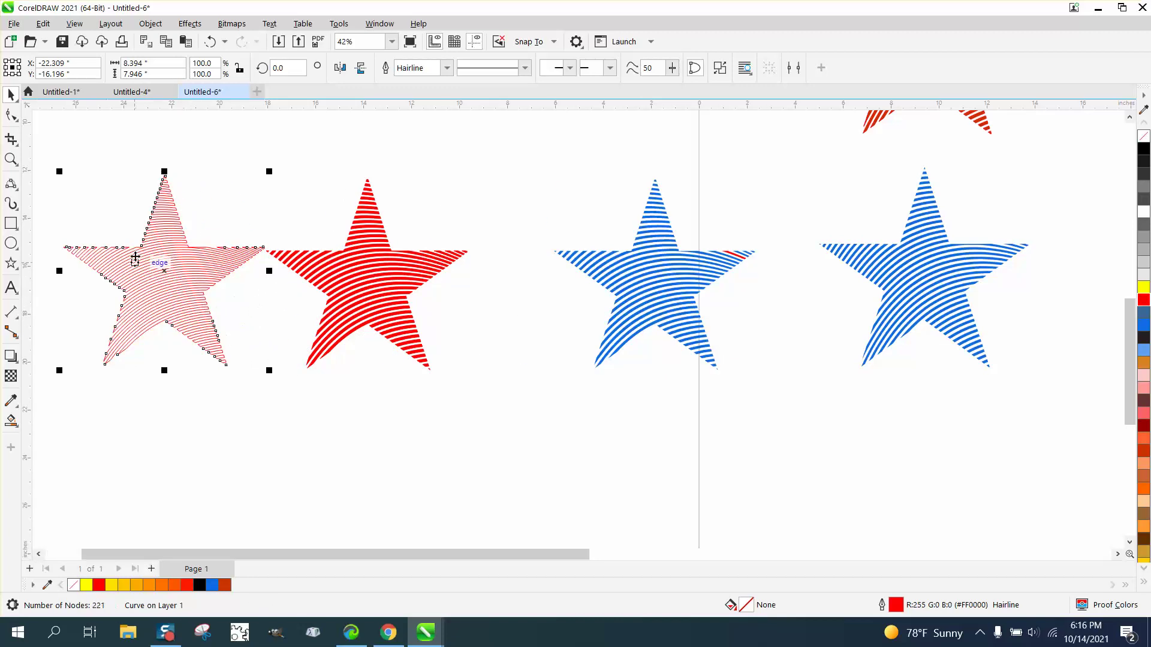
left_click(11, 158)
left_click_drag(146, 170, 242, 241)
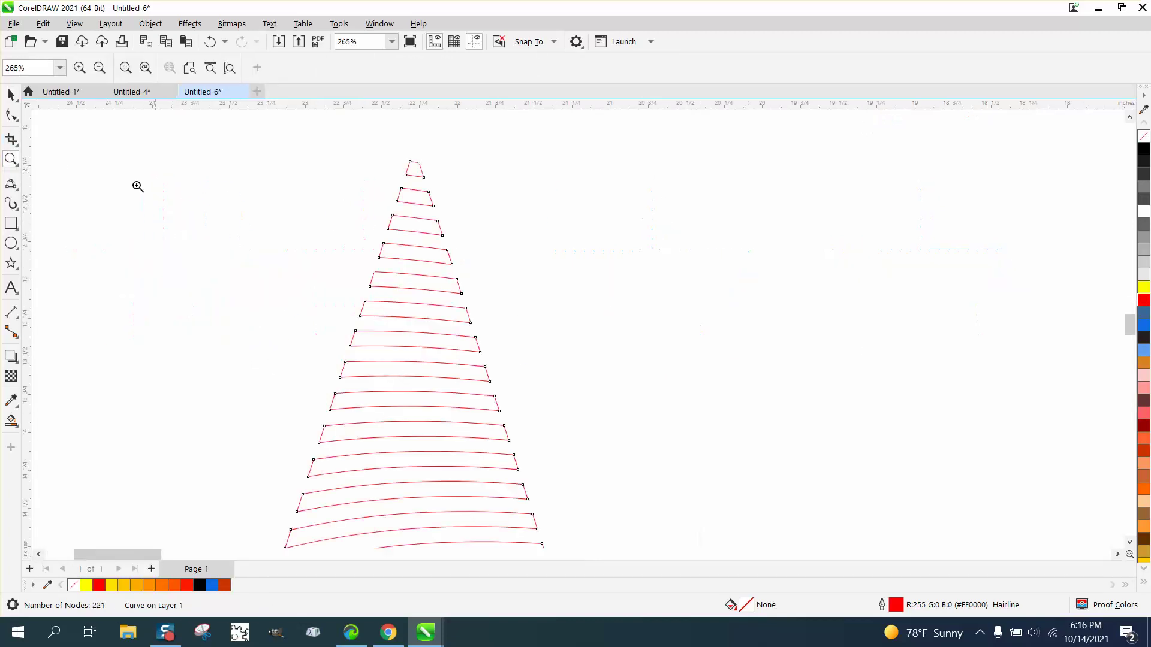
left_click(11, 94)
scroll(479, 159, "down", 2)
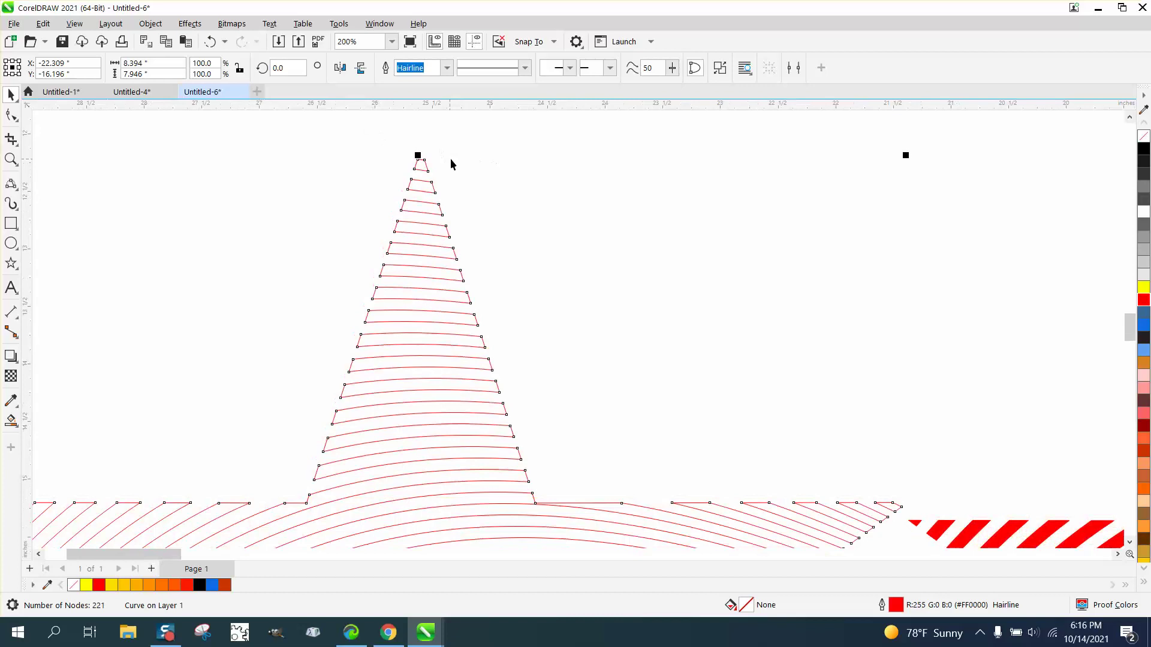
Step: Fill the outline star bright green (#00FF00)
left_click(1143, 569)
left_click(1143, 569)
left_click(1143, 570)
left_click(1144, 570)
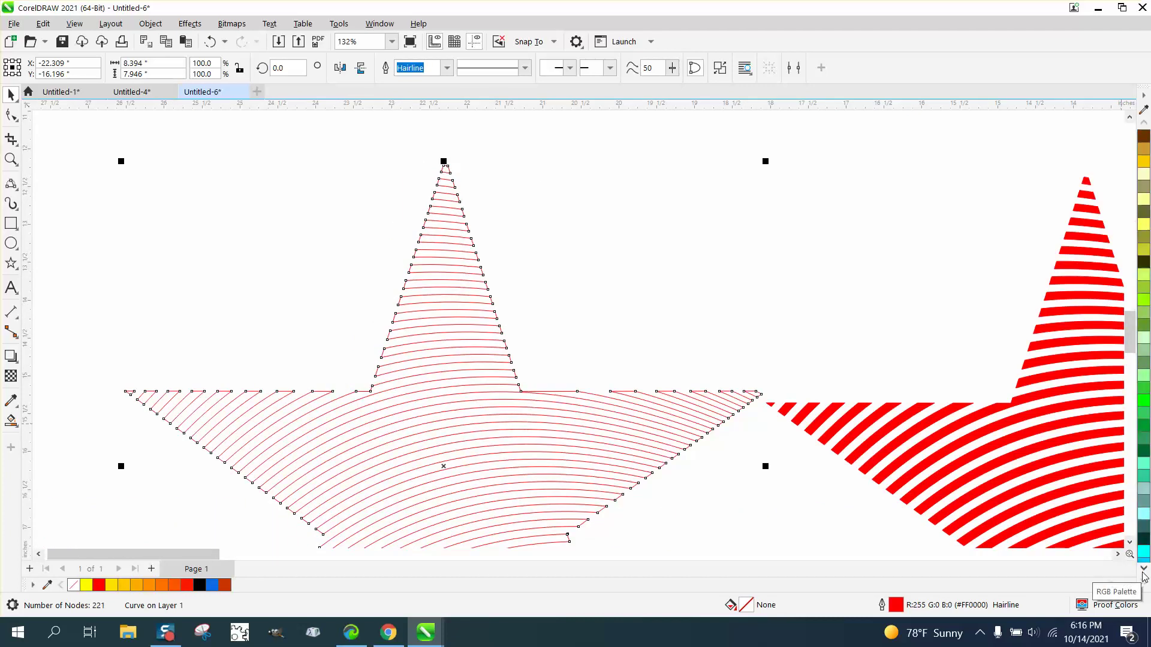
left_click(1144, 569)
left_click(1144, 325)
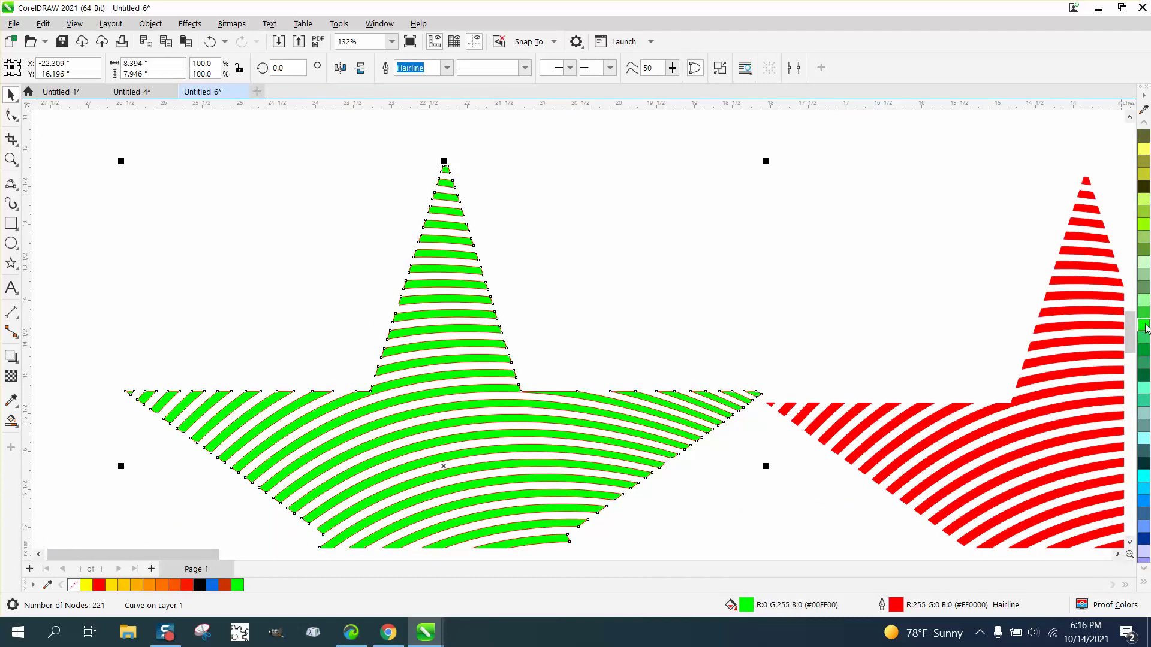
Step: Remove the outline from the green star
left_click(1144, 123)
left_click(1143, 124)
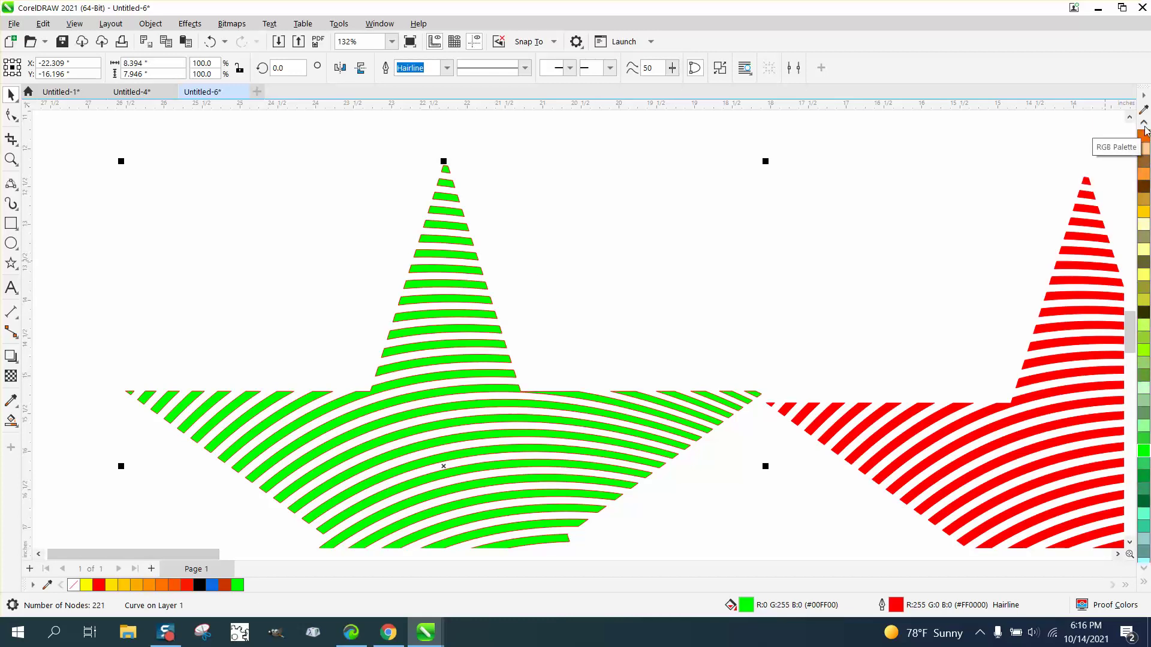
left_click(1144, 124)
left_click(1144, 123)
left_click(1143, 124)
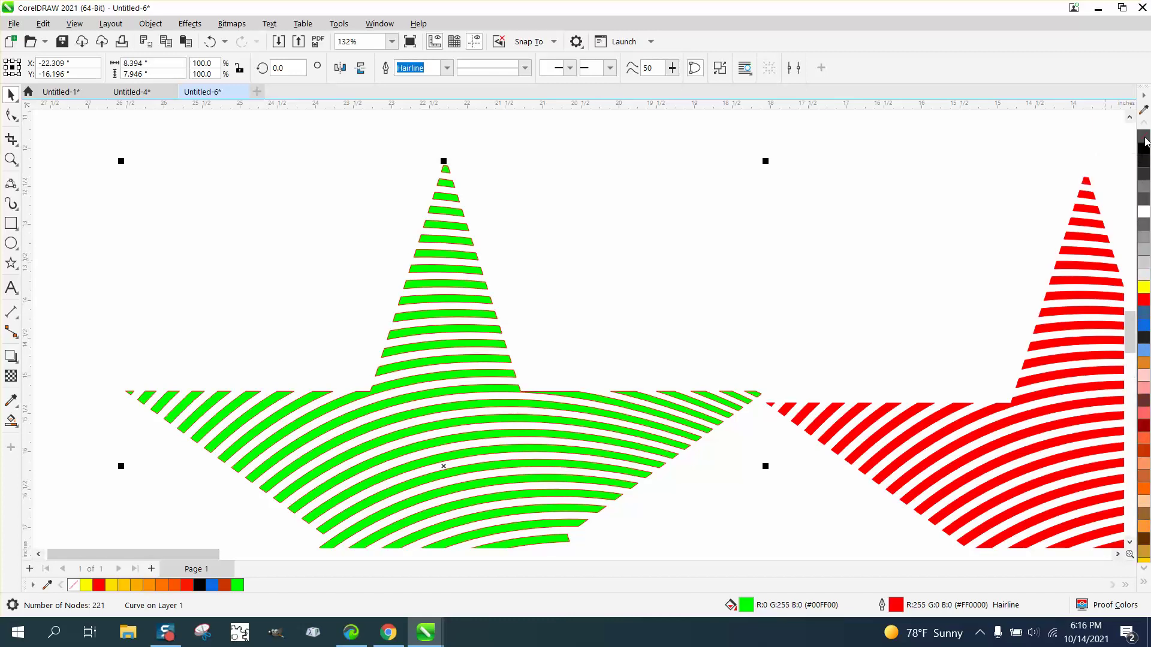
right_click(1144, 143)
scroll(519, 200, "down", 3)
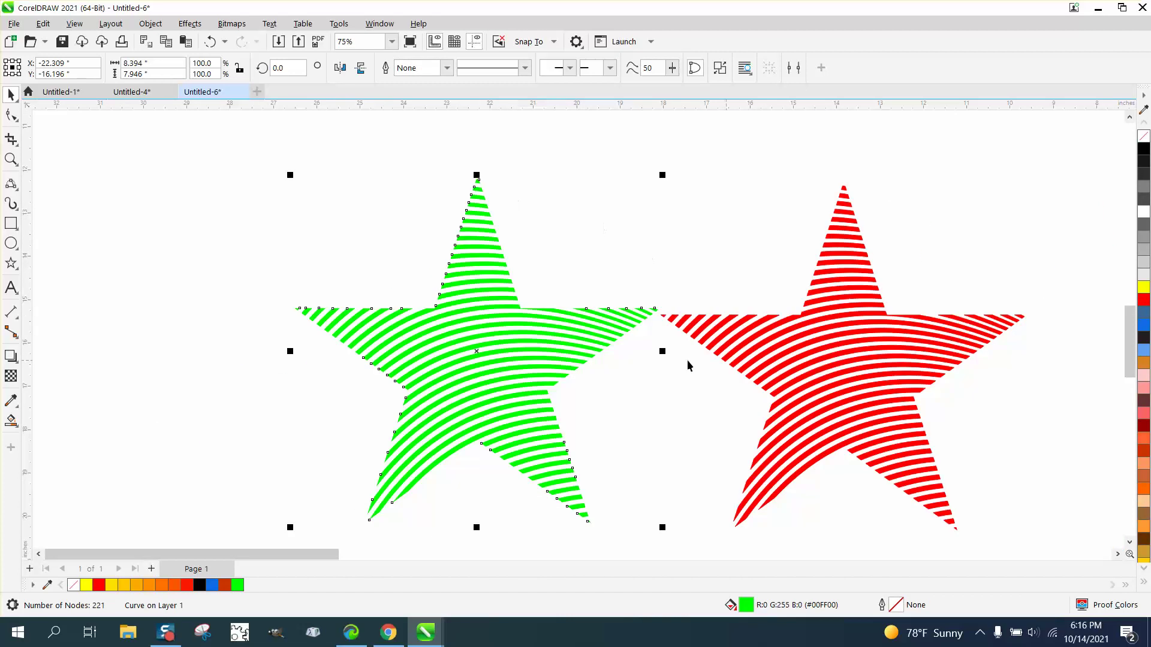
Step: Undo the green fill and outline removal, redo one step, and drop a copy of the striped star to its left
scroll(688, 365, "down", 2)
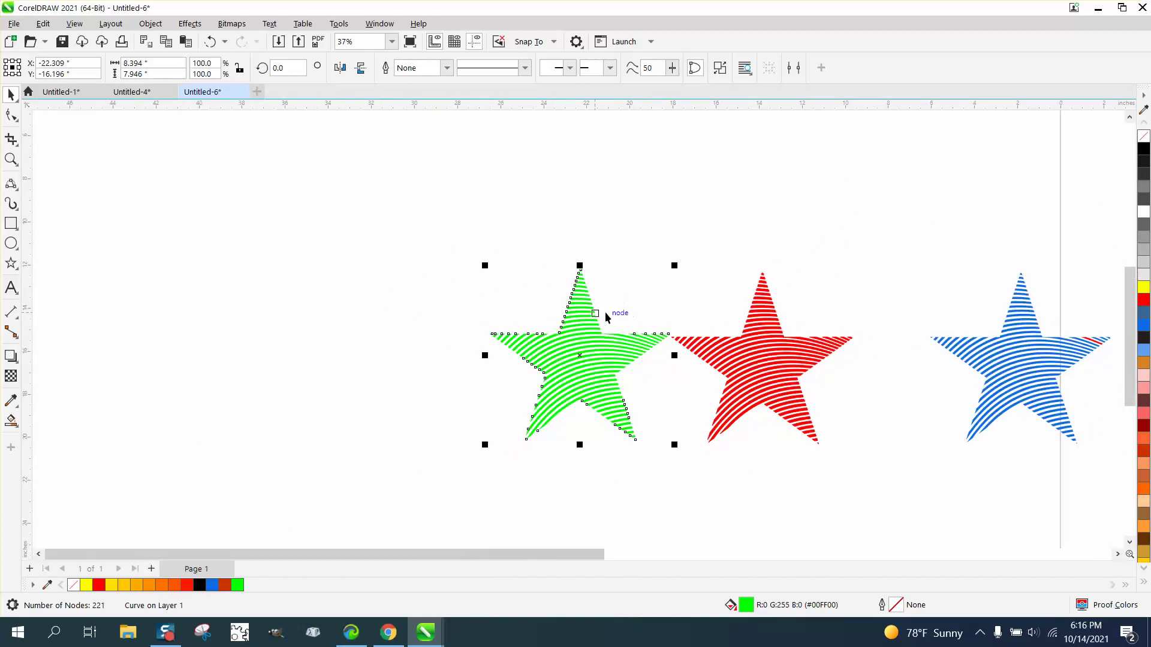
left_click(210, 42)
left_click(211, 42)
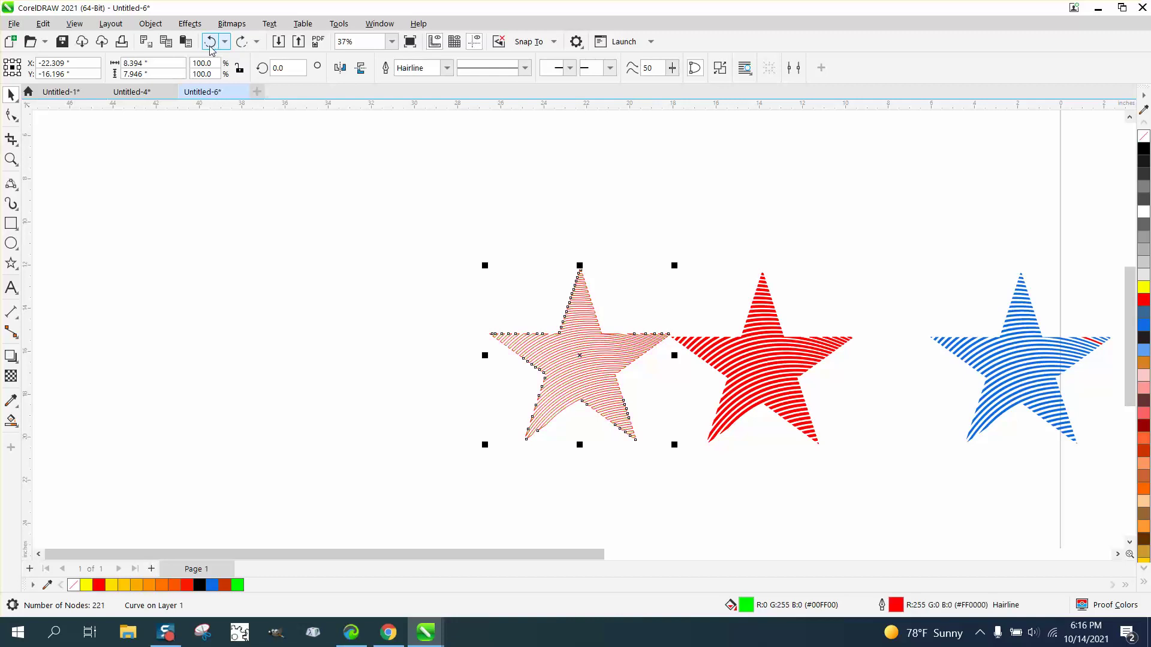
key("ctrl+shift+z")
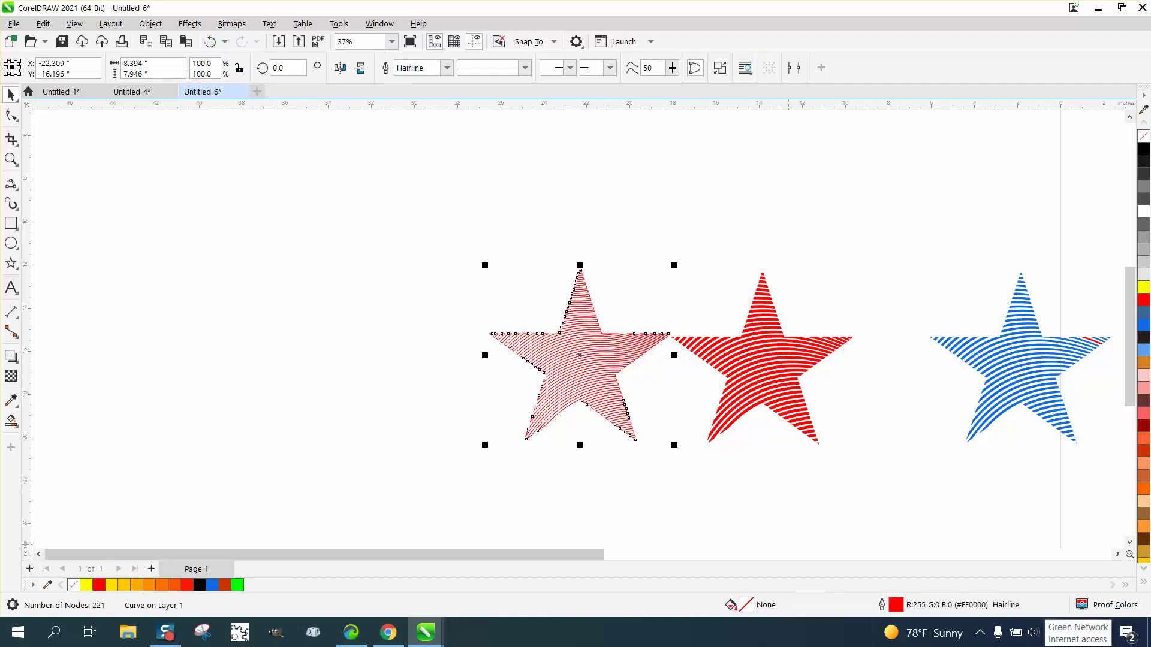
left_click_drag(581, 367, 198, 358)
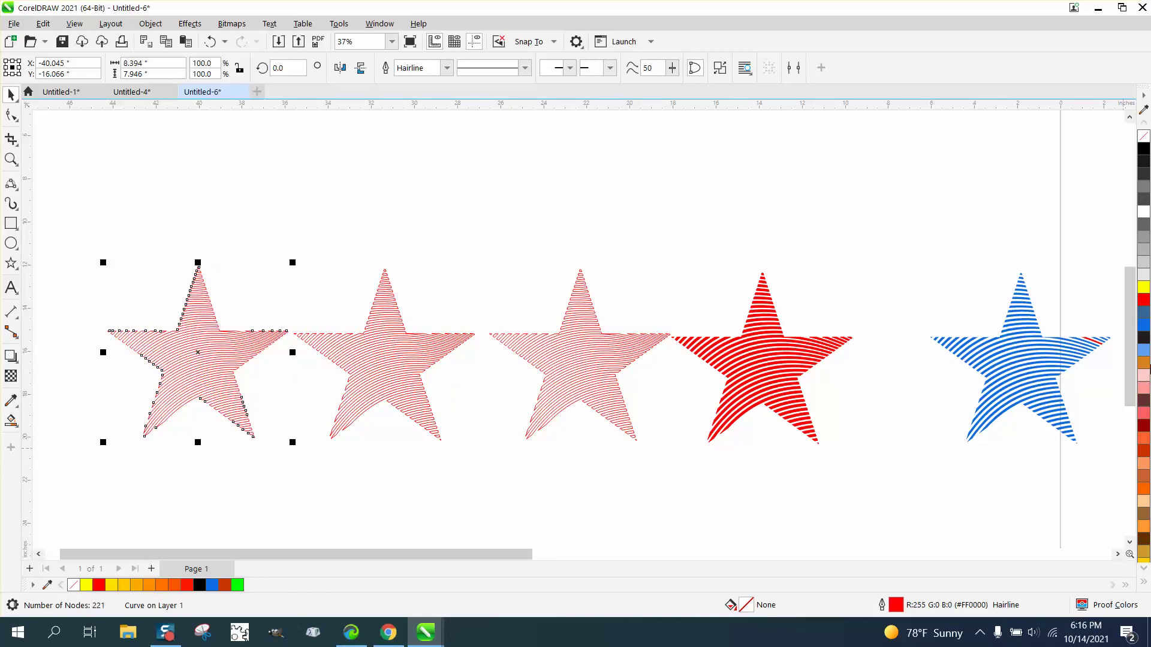
Step: Fill the three thin-striped stars light blue (#629FED), orange (#FF6600) and yellow (#FFCC00)
left_click(1143, 354)
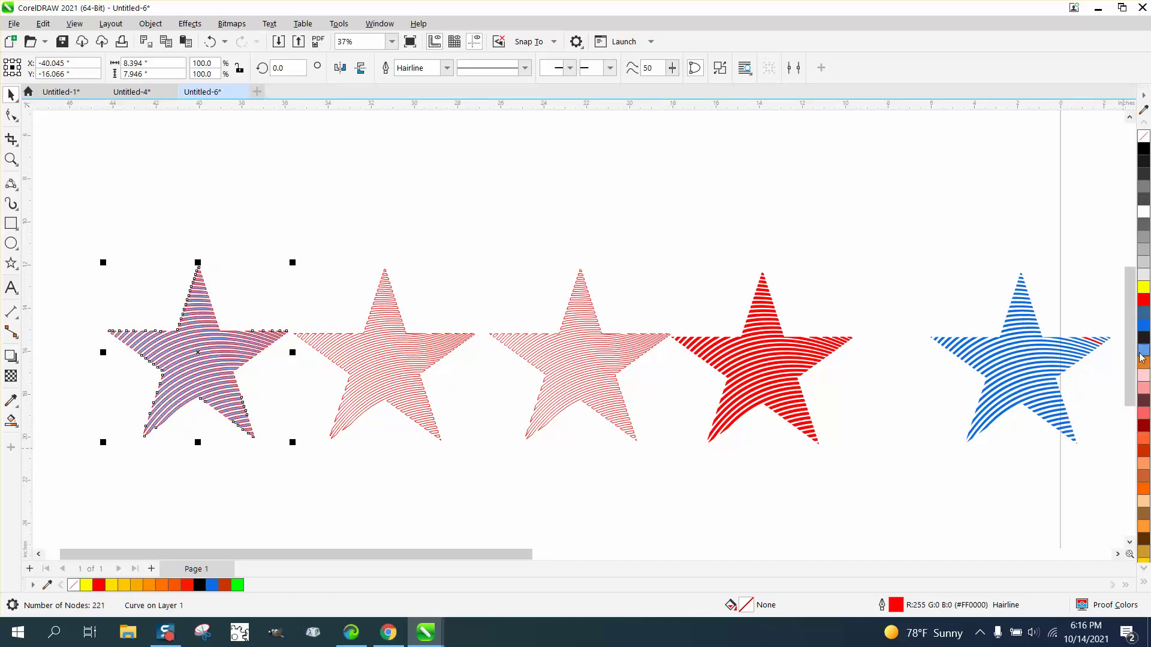
left_click(424, 361)
left_click(1143, 504)
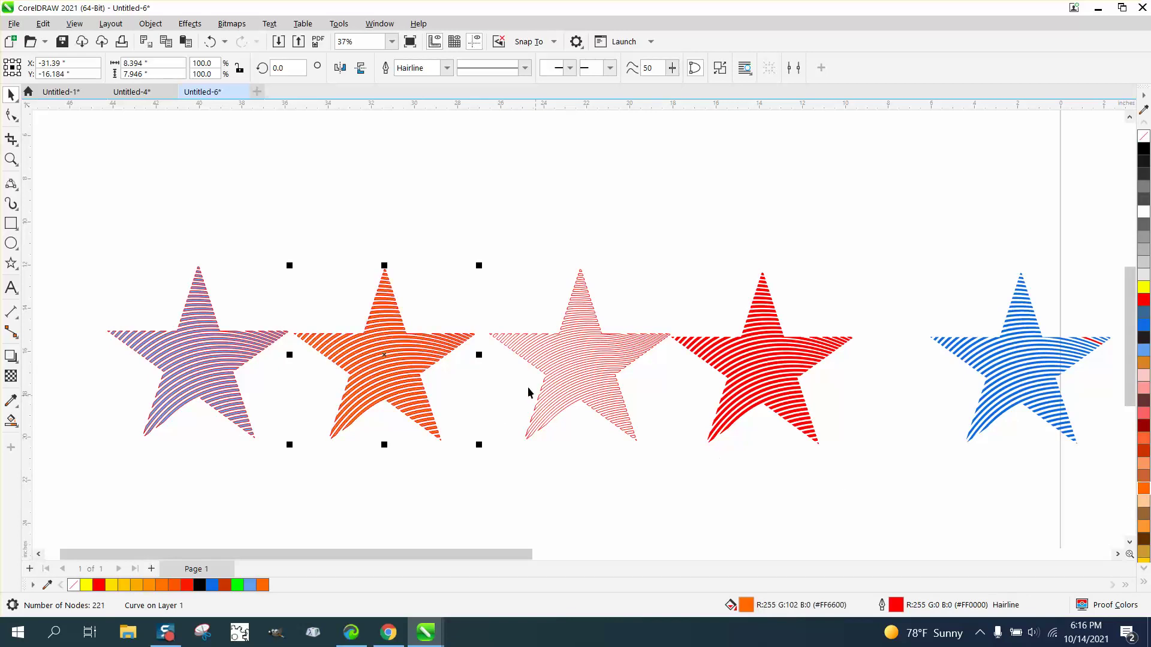
left_click(568, 380)
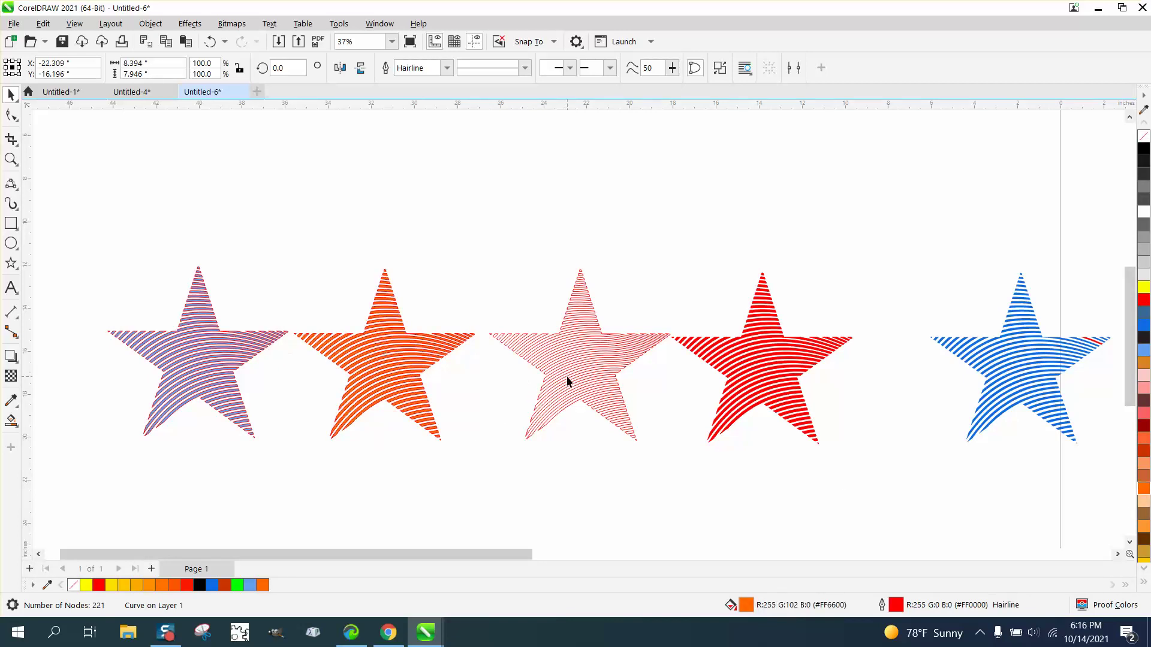
left_click(1144, 559)
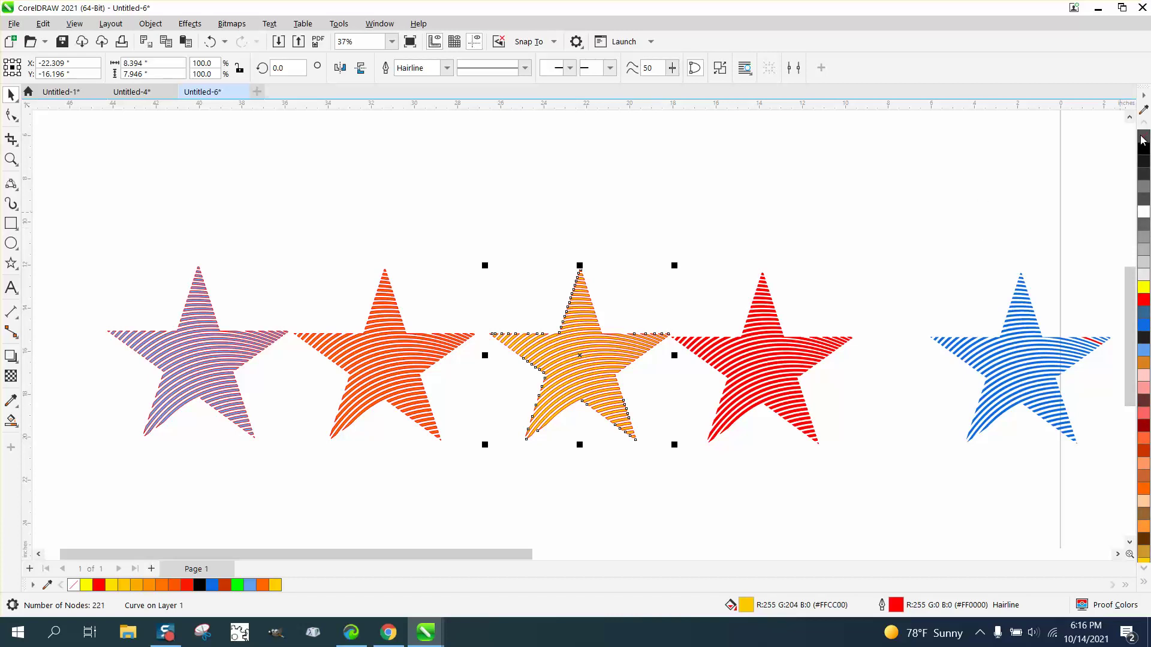
Step: Remove the red outlines from the yellow, orange and light-blue stars
right_click(1141, 140)
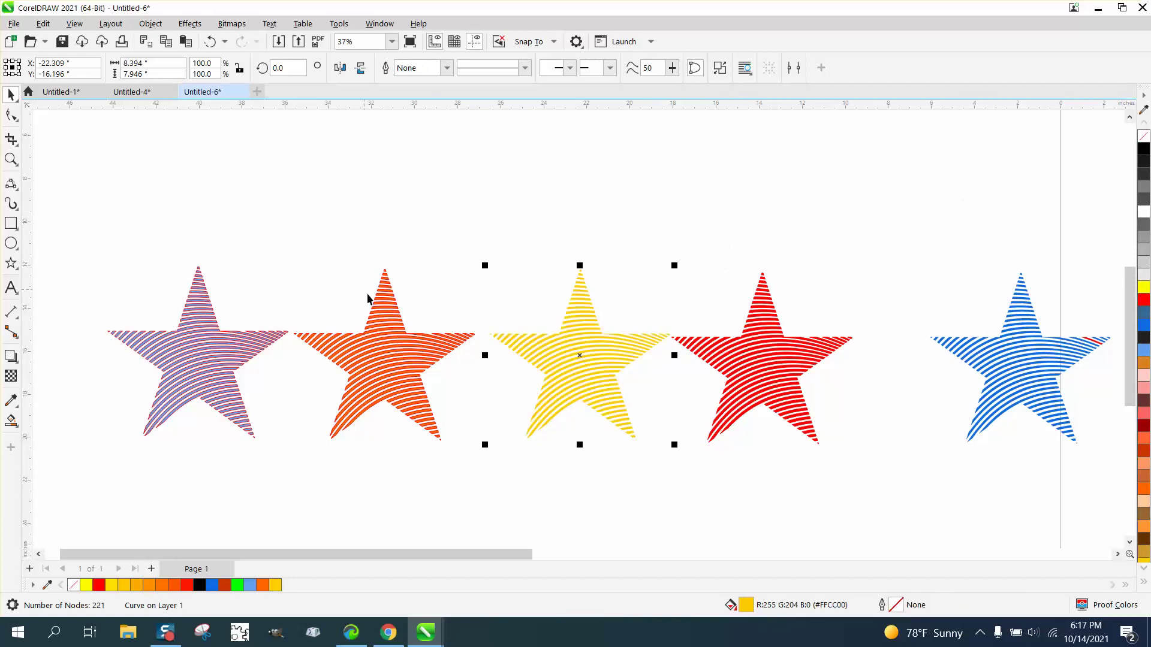
left_click(390, 322)
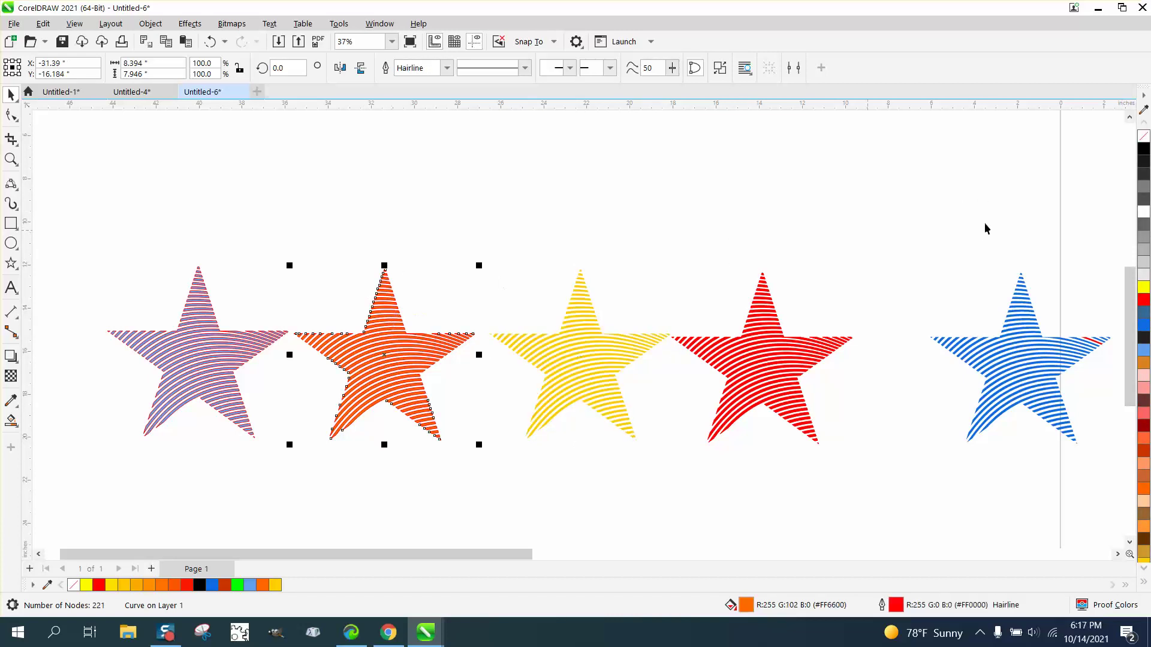
right_click(1143, 140)
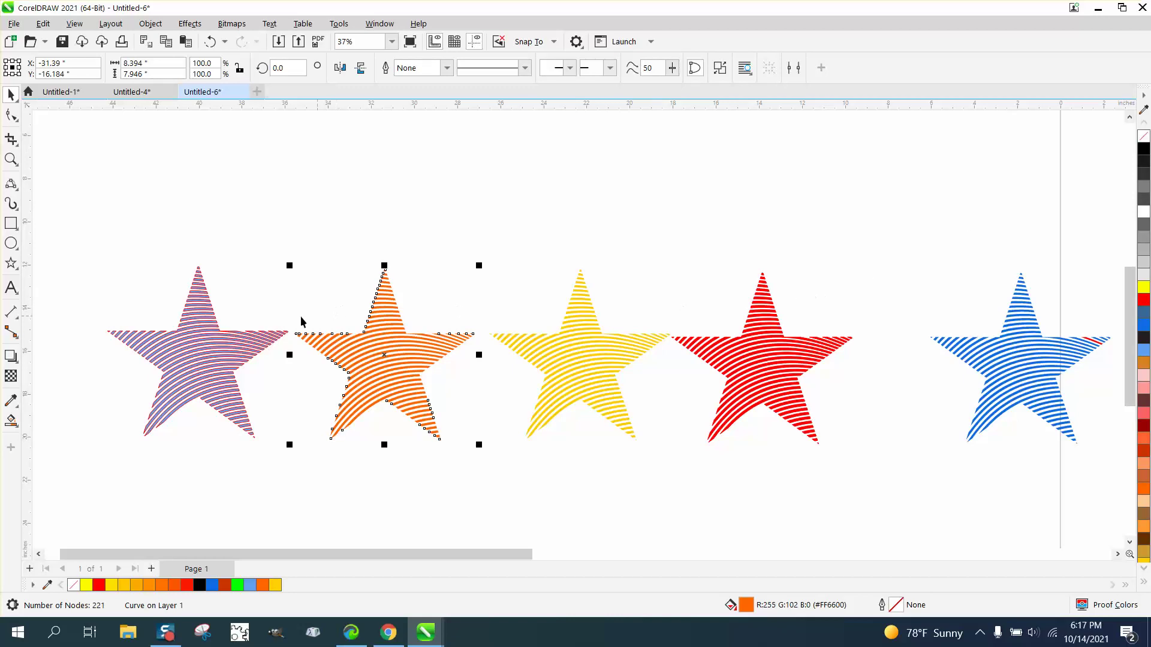
left_click(214, 335)
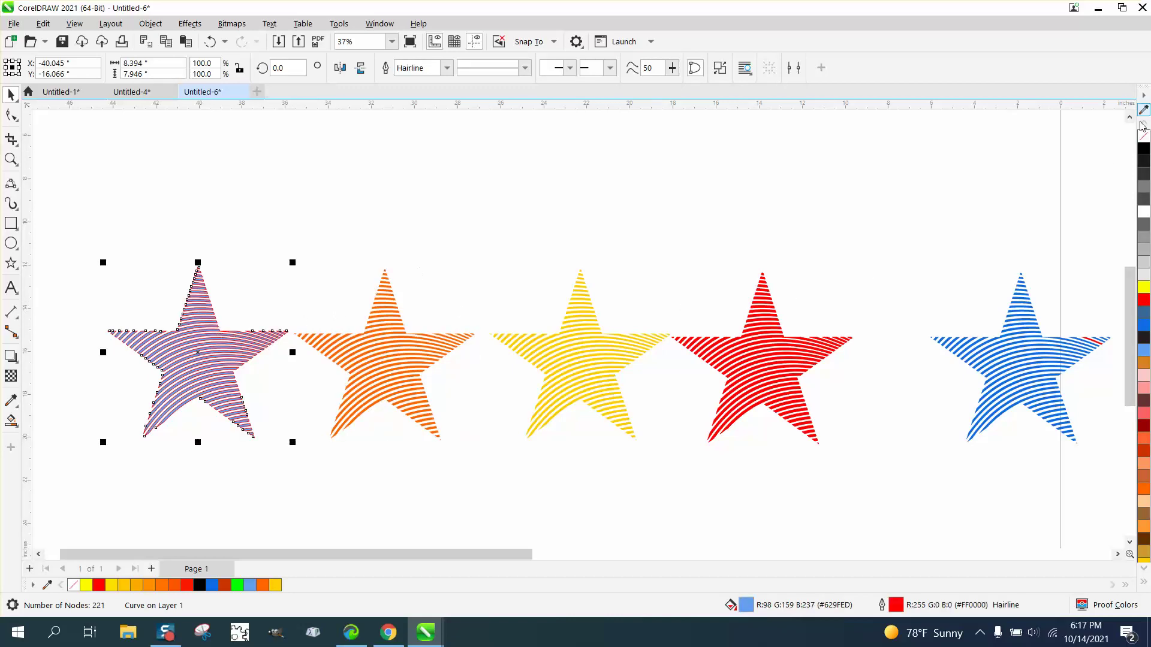
right_click(1142, 140)
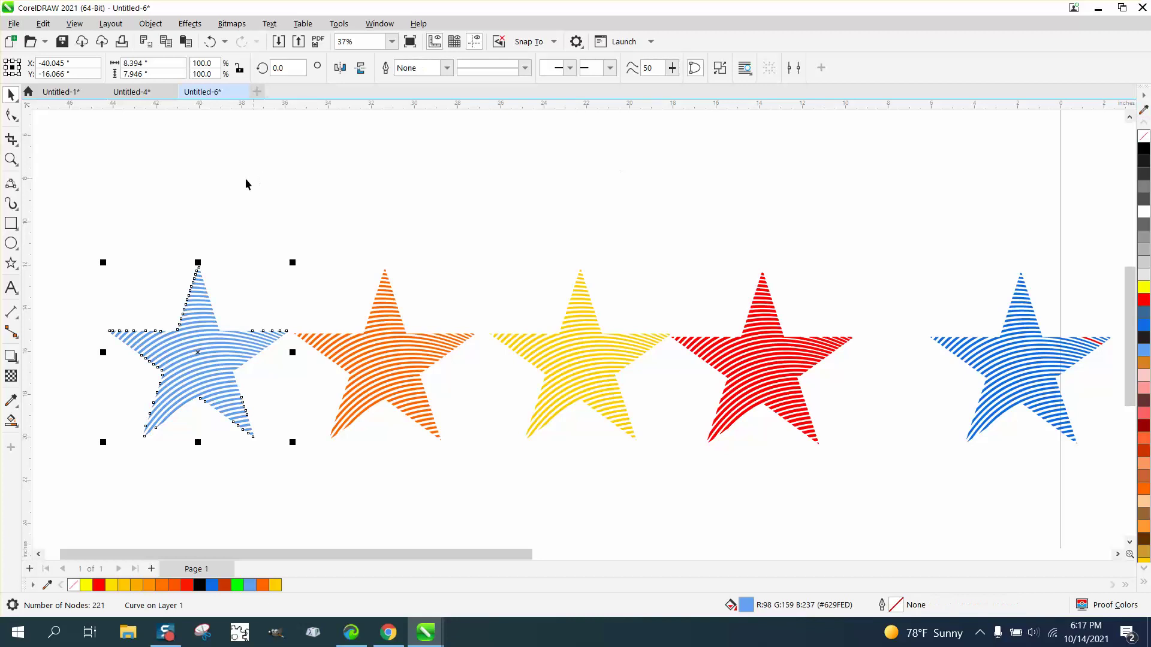
Step: Zoom in on the orange-to-red stars and fill the red striped star black (#000000)
left_click(10, 159)
left_click_drag(317, 262, 881, 490)
scroll(386, 339, "down", 3)
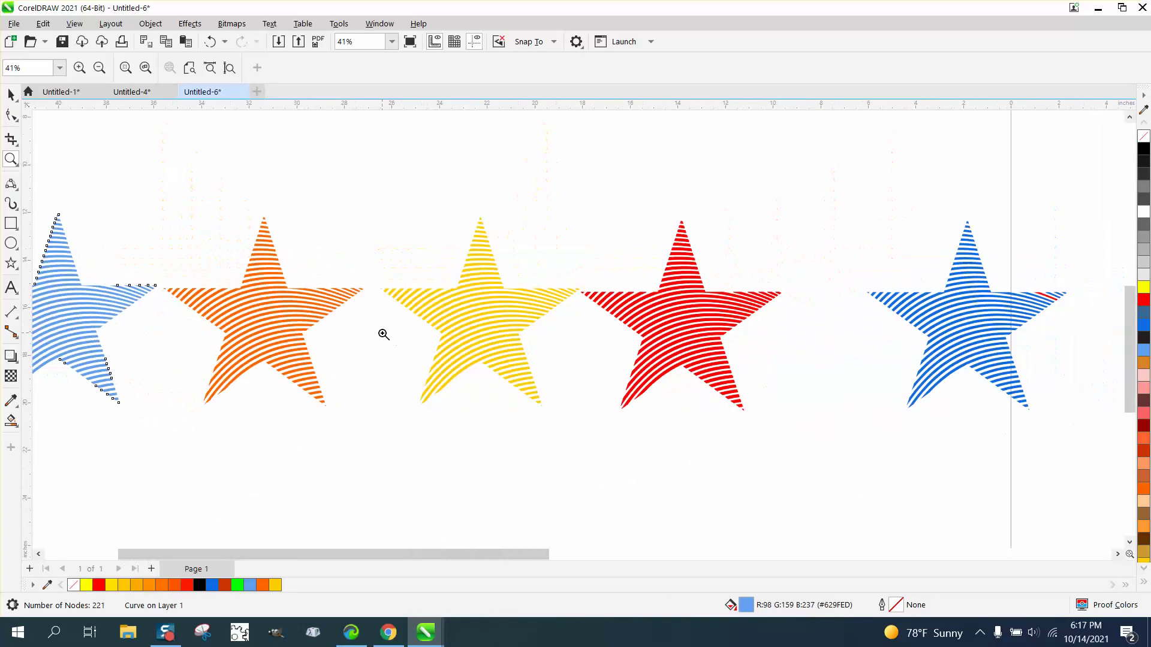
scroll(378, 322, "down", 2)
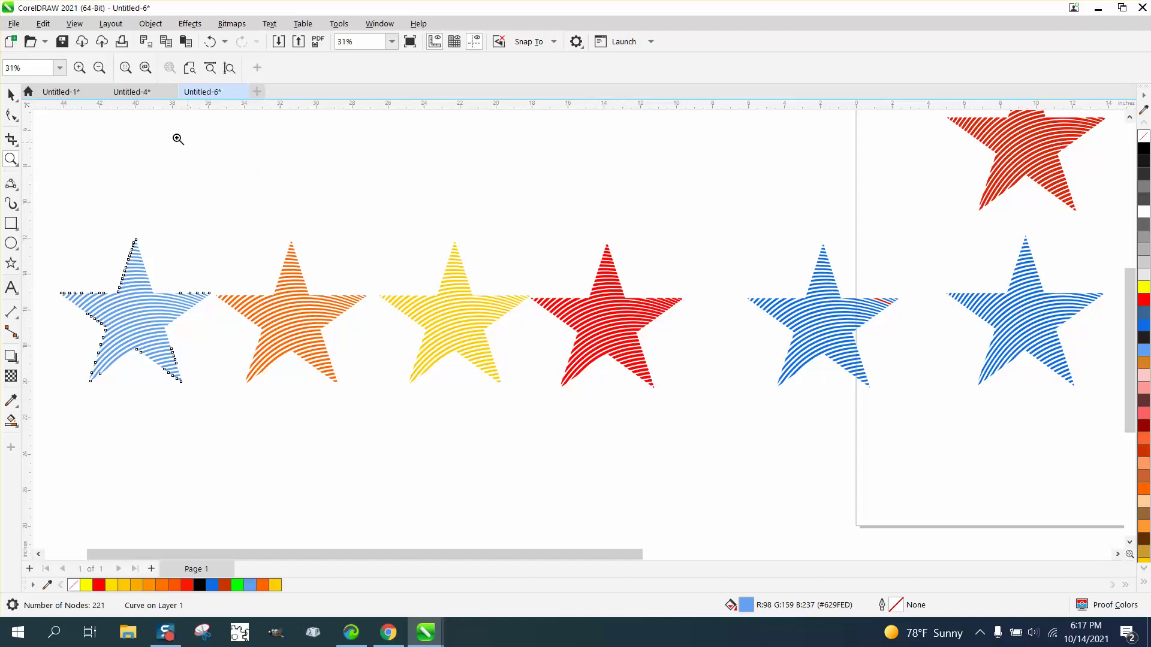
left_click(11, 94)
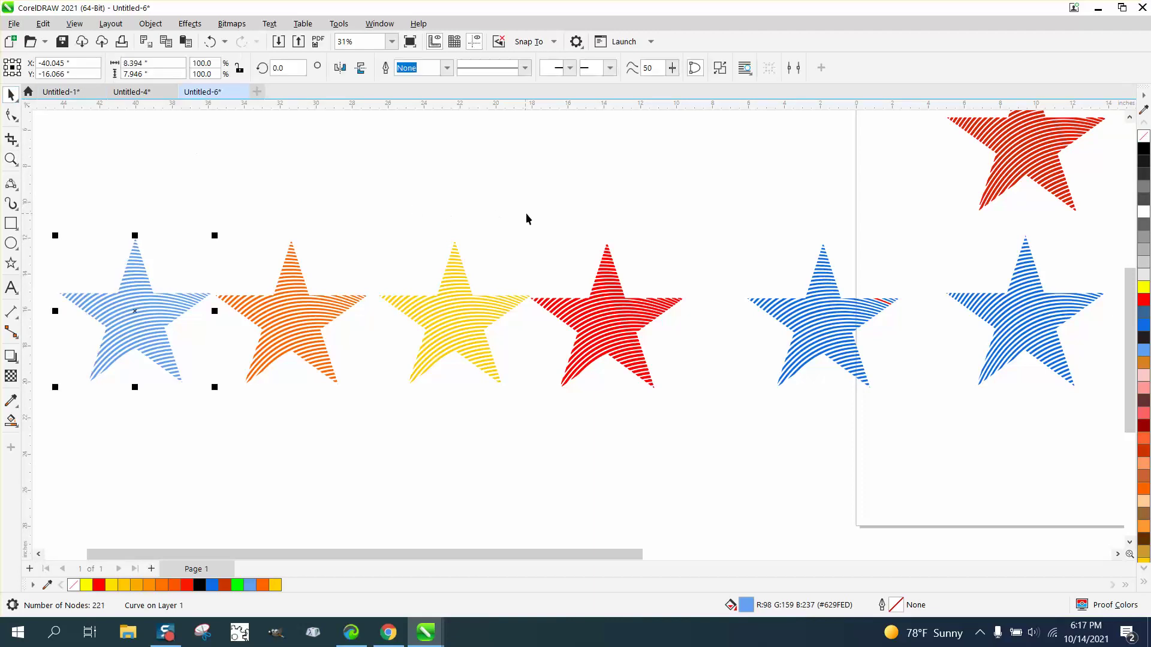
left_click_drag(526, 216, 698, 404)
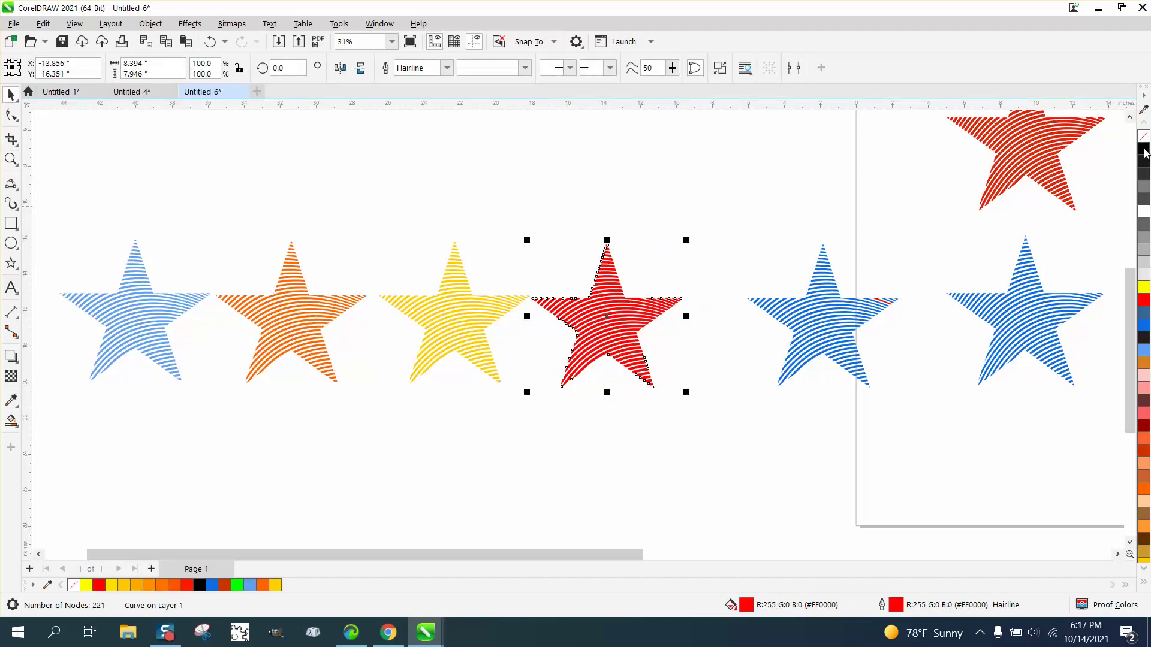
left_click(1145, 150)
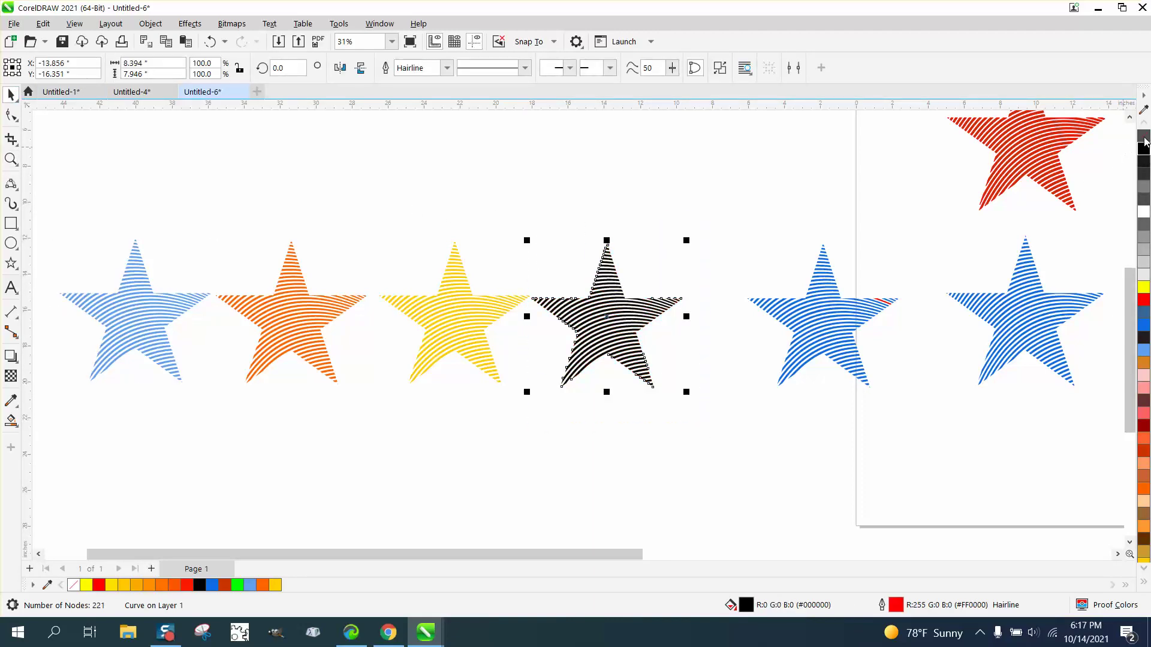
left_click(177, 227)
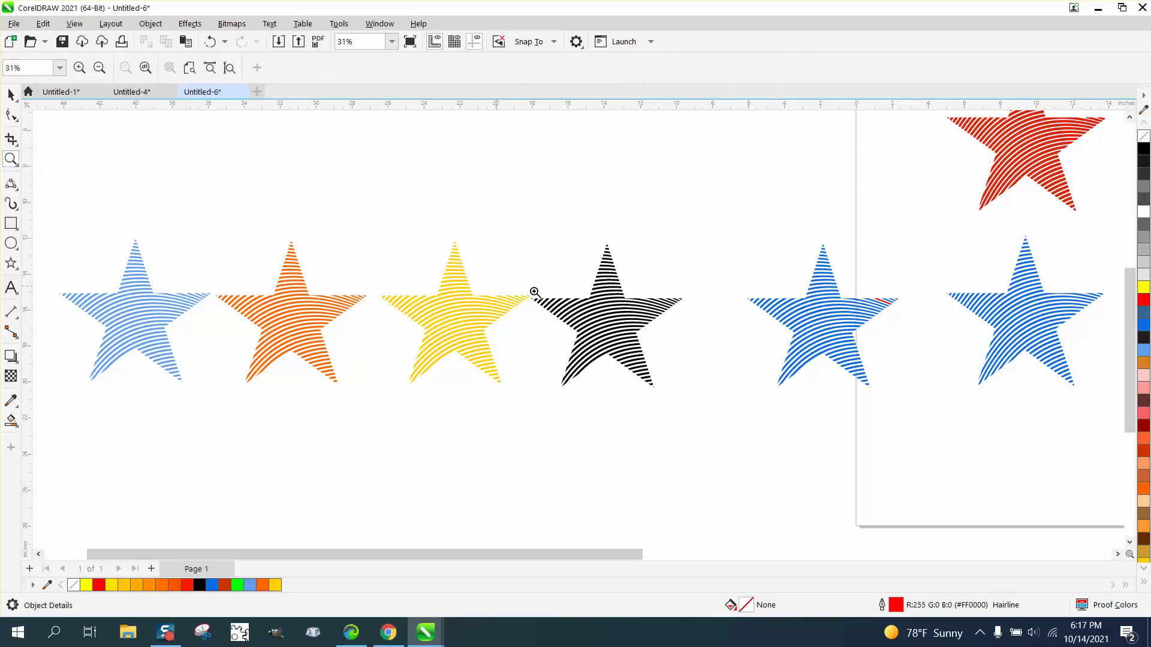
left_click_drag(534, 292, 705, 379)
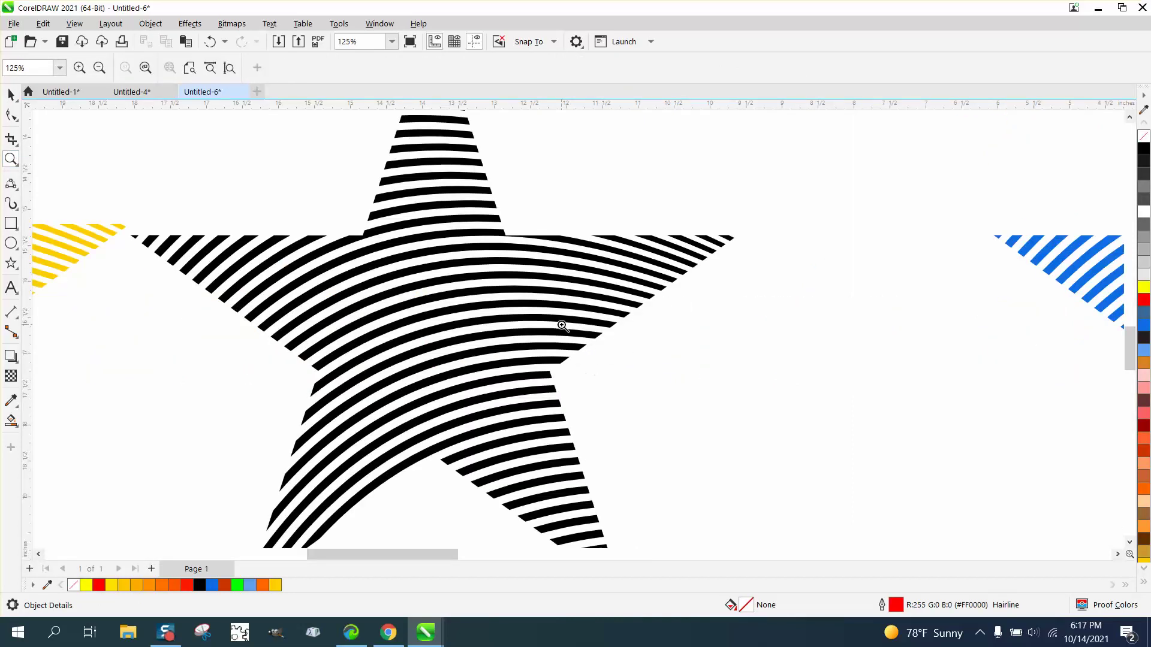
scroll(406, 329, "down", 4)
scroll(428, 298, "down", 2)
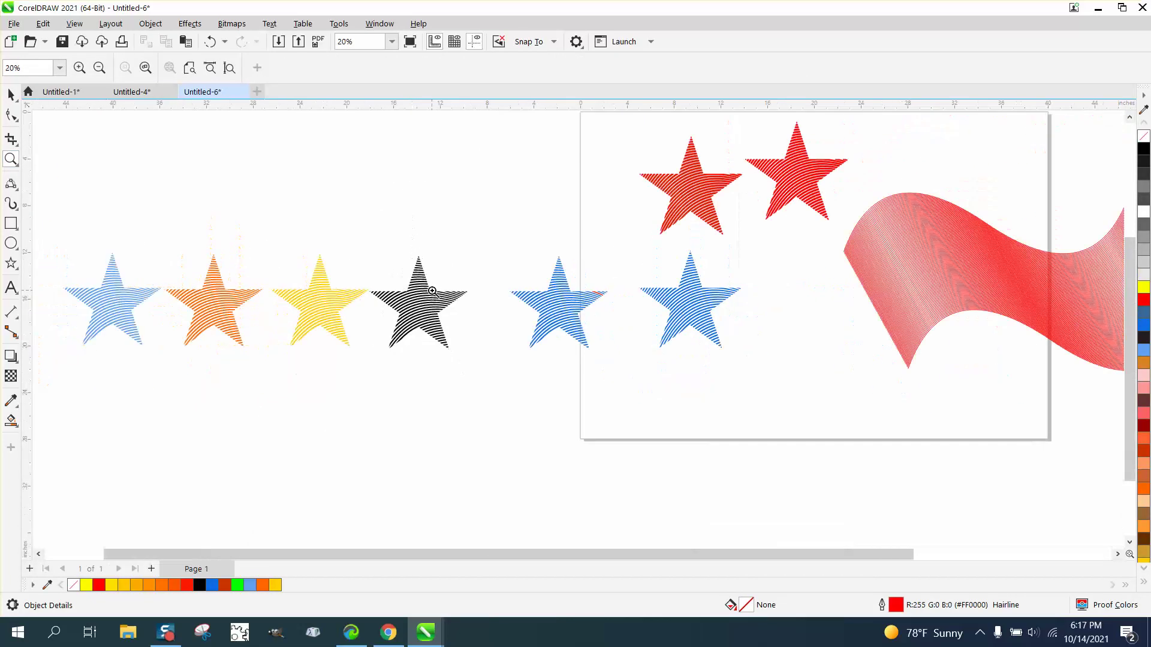
scroll(925, 291, "down", 2)
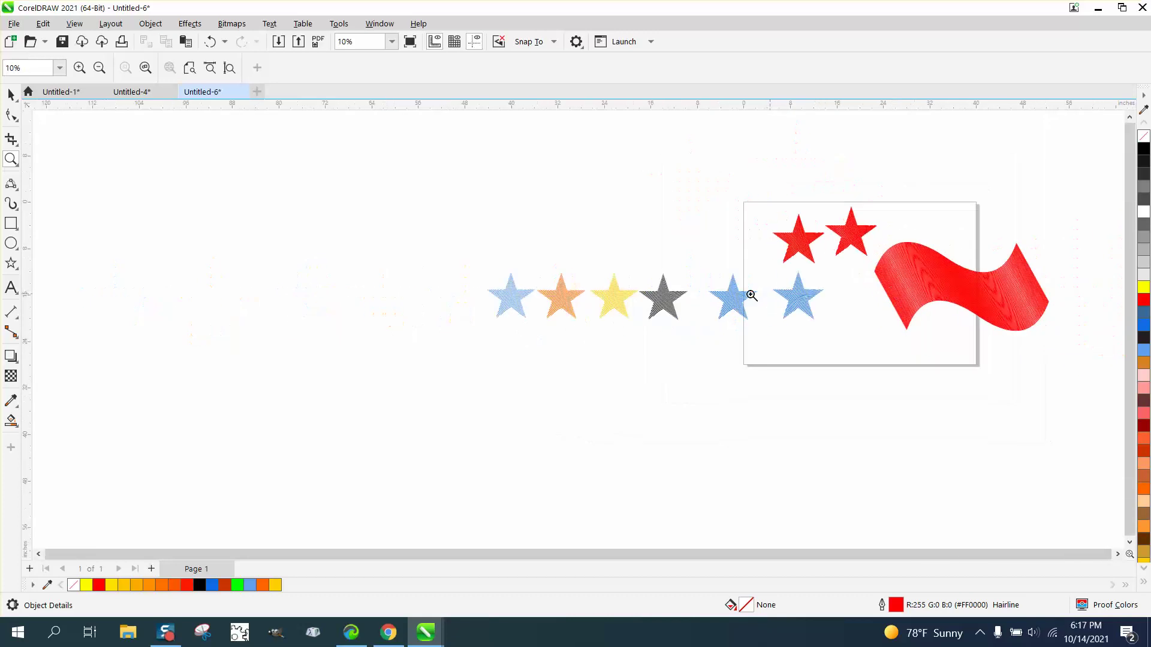
left_click_drag(500, 266, 853, 325)
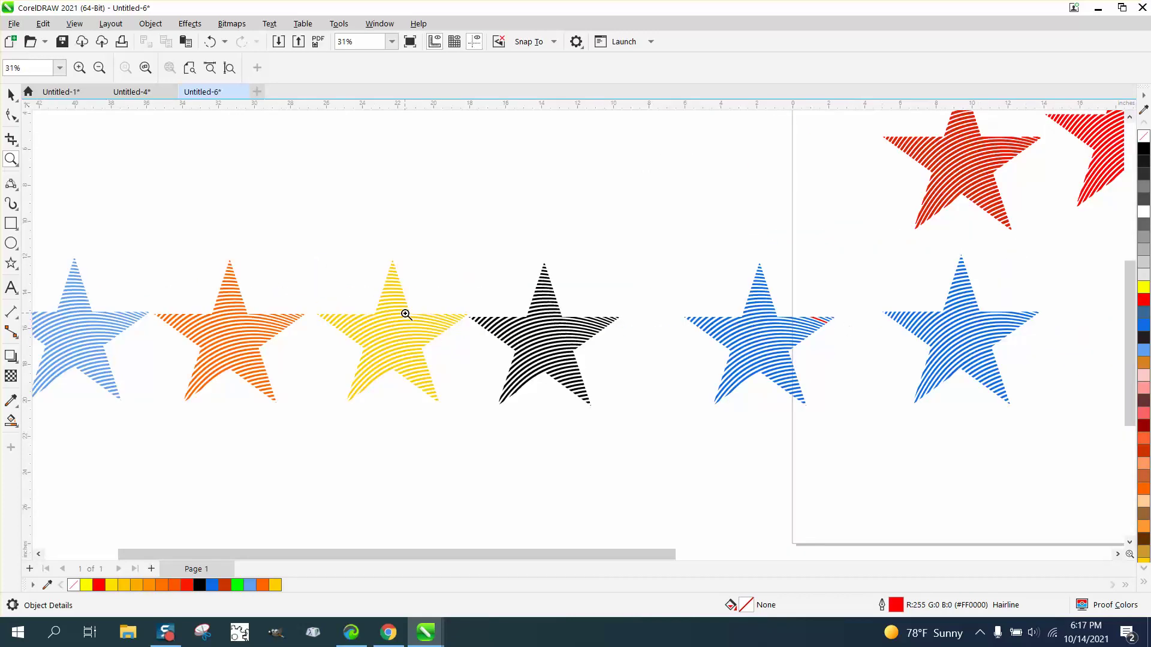